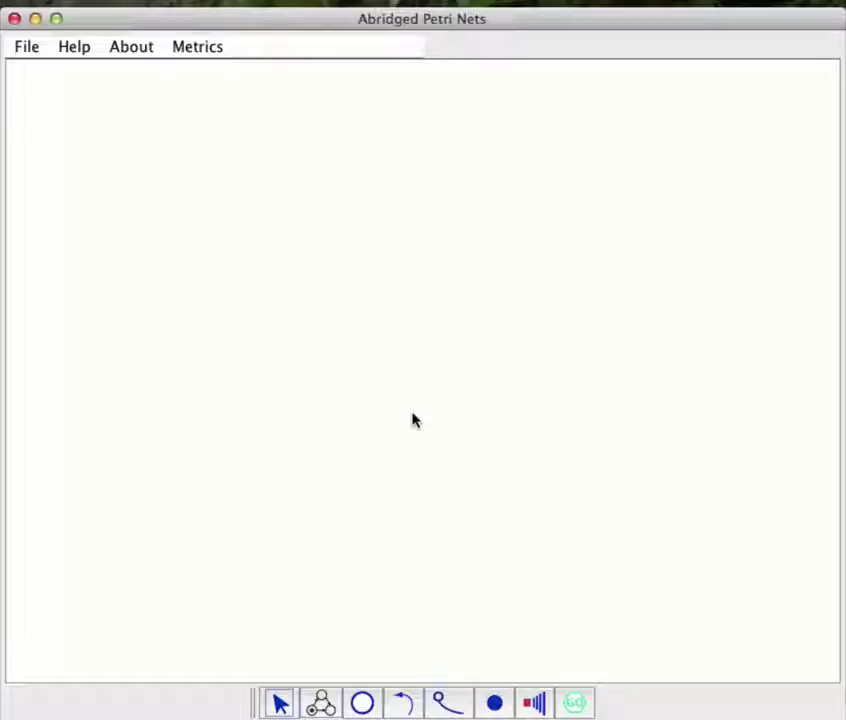
# Step: Place three empty circles on the canvas: top left, top right, and one lower in the middle
pyautogui.click(362, 703)
pyautogui.click(107, 138)
pyautogui.click(322, 131)
pyautogui.click(226, 255)
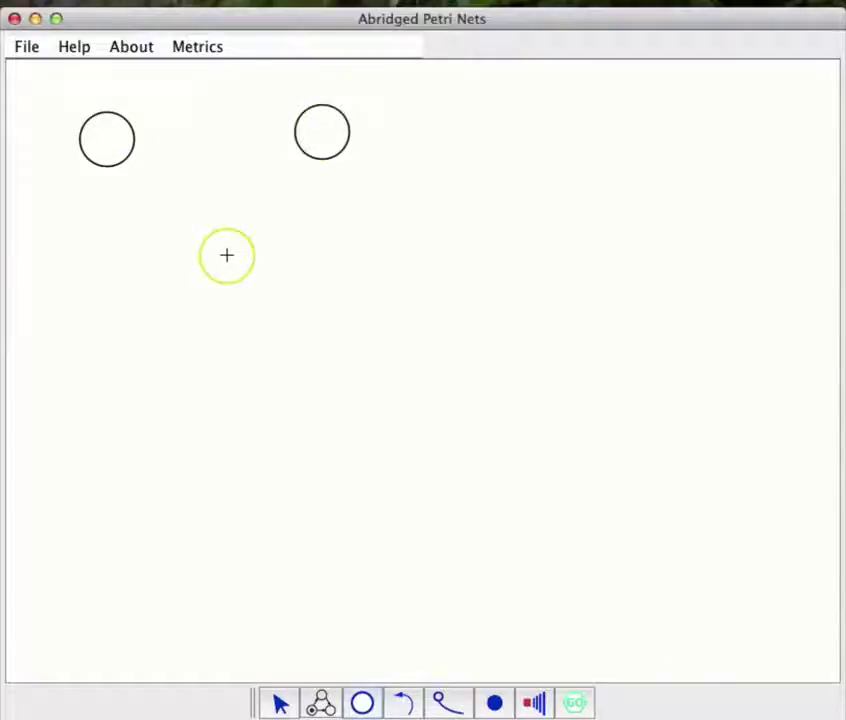
pyautogui.click(372, 702)
pyautogui.click(280, 703)
# Step: Name the top-left place 'Operational' with its name shown on the canvas
pyautogui.click(102, 124)
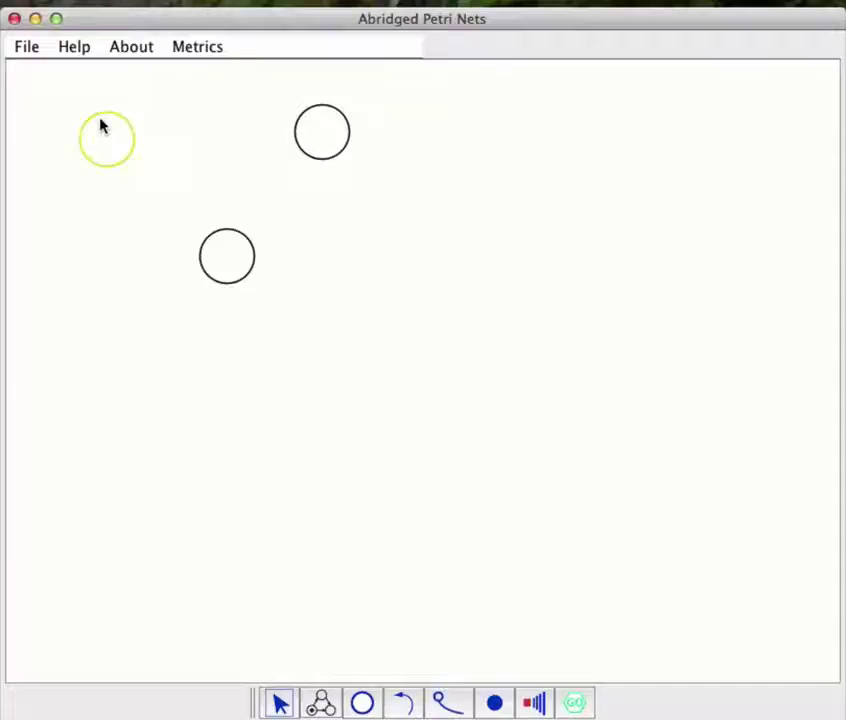
pyautogui.doubleClick(101, 125)
pyautogui.moveTo(410, 253)
pyautogui.mouseDown()
pyautogui.moveTo(519, 183)
pyautogui.moveTo(534, 194)
pyautogui.mouseUp()
pyautogui.click(583, 223)
pyautogui.moveTo(712, 279); pyautogui.dragTo(570, 283)
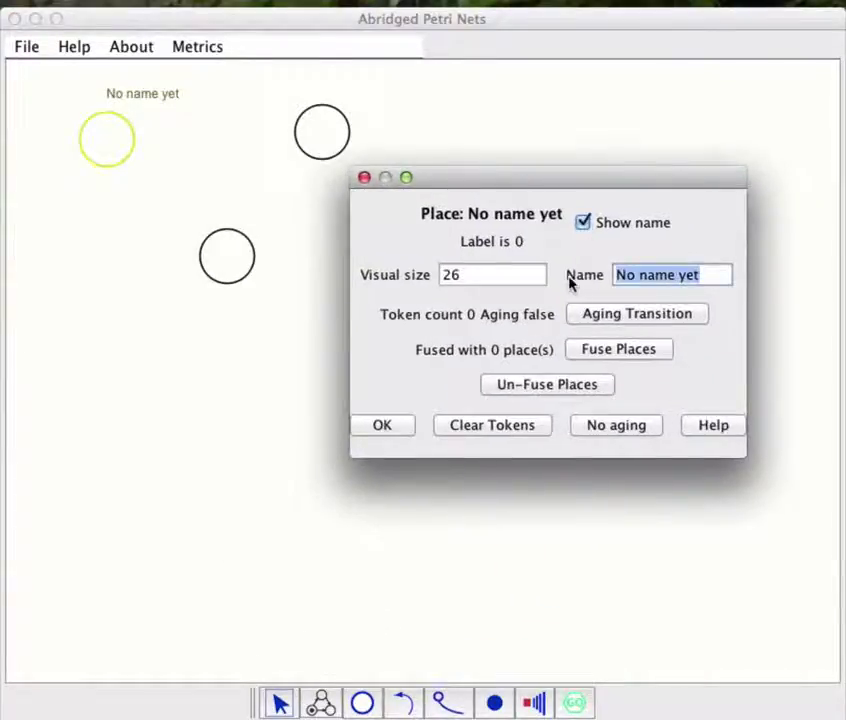
pyautogui.write('OPera')
pyautogui.press('BackSpace')
pyautogui.press('BackSpace')
pyautogui.press('BackSpace')
pyautogui.press('BackSpace')
pyautogui.write('perational')
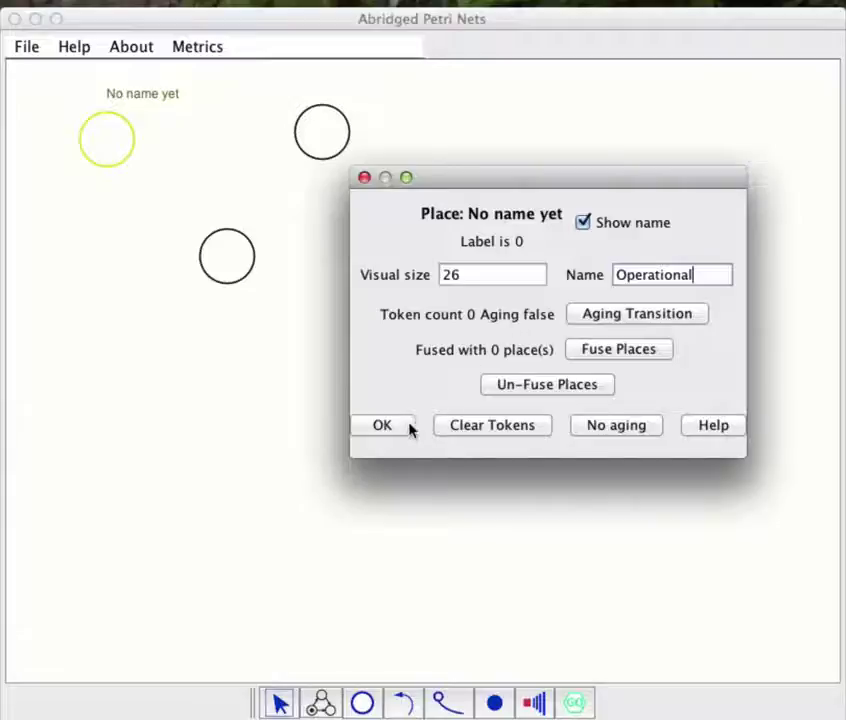
pyautogui.click(405, 425)
# Step: Name the top-right place 'Needs Service' with its name shown on the canvas
pyautogui.doubleClick(321, 151)
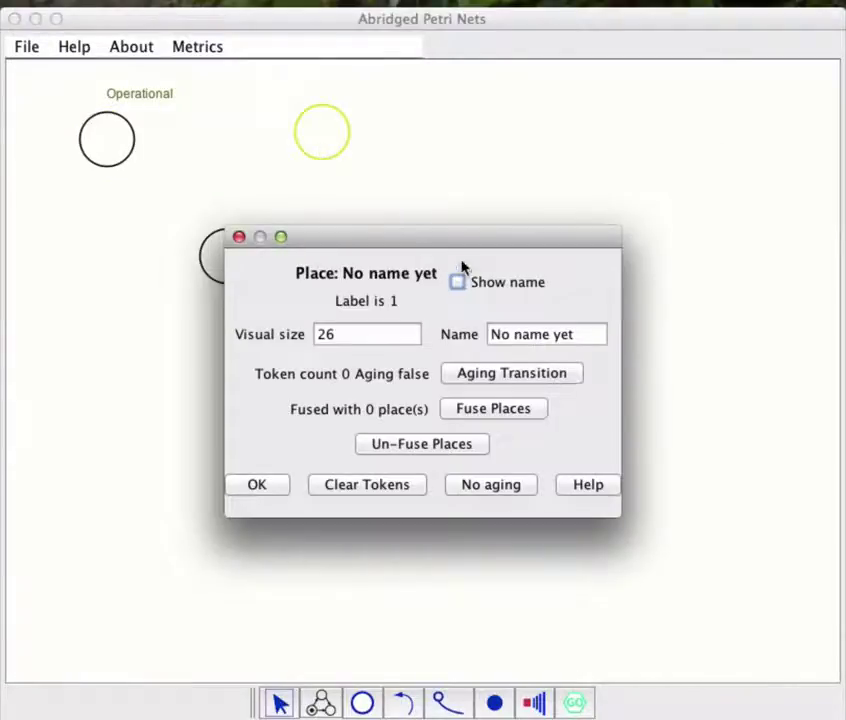
pyautogui.click(457, 284)
pyautogui.moveTo(580, 334); pyautogui.dragTo(478, 336)
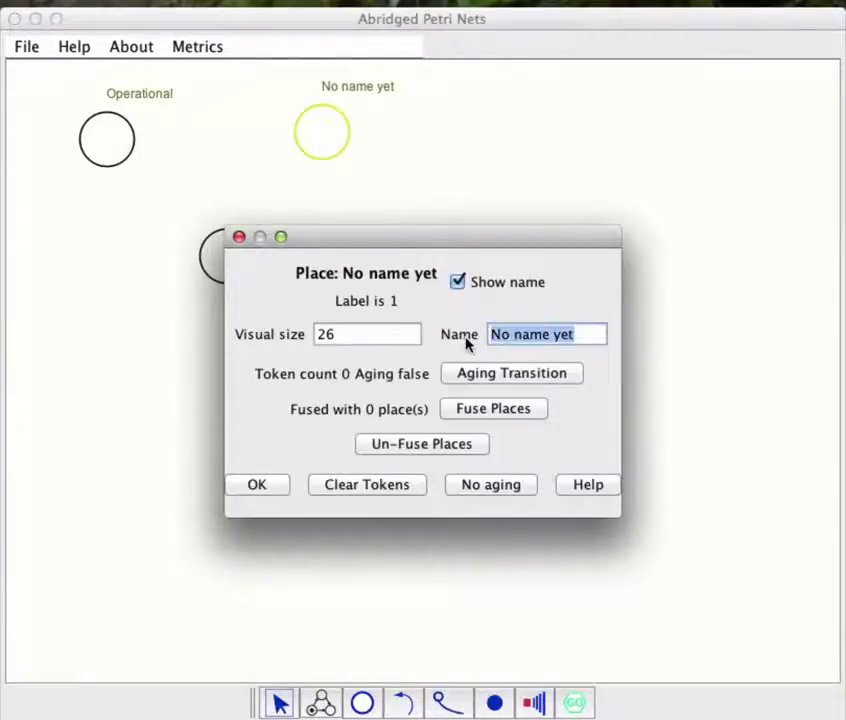
pyautogui.write('Needs')
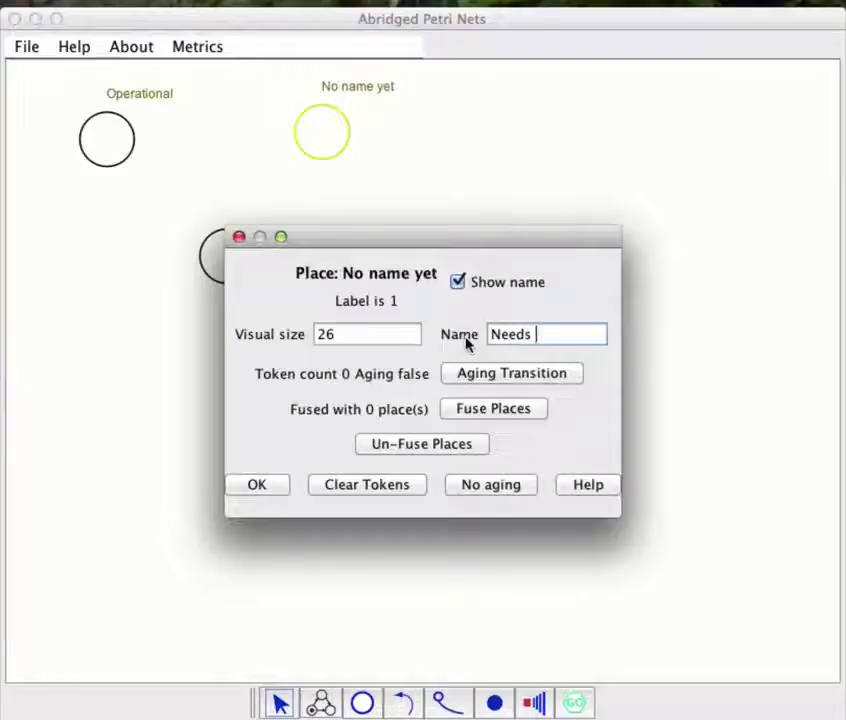
pyautogui.write('vice')
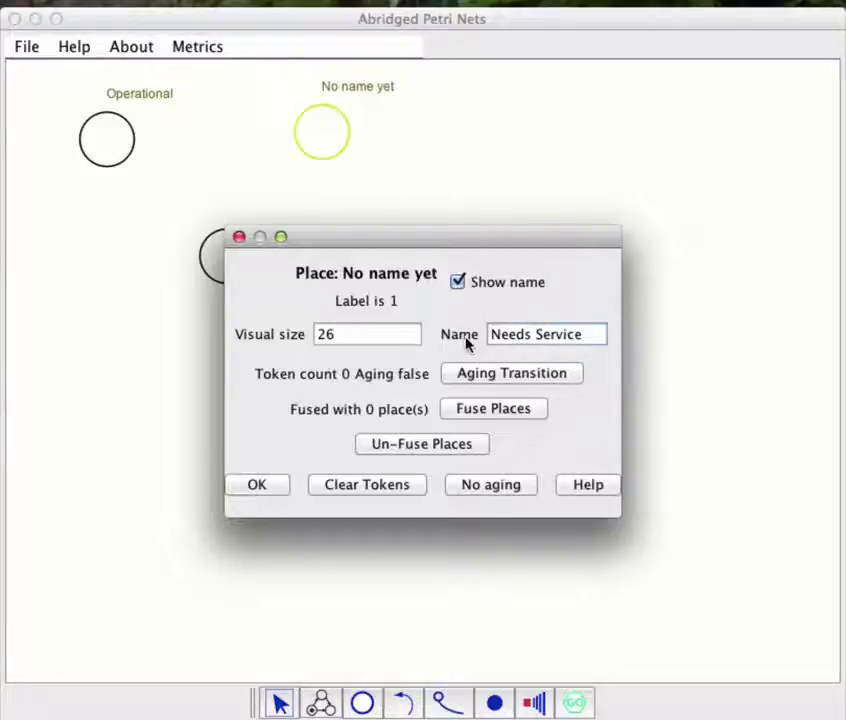
pyautogui.click(262, 485)
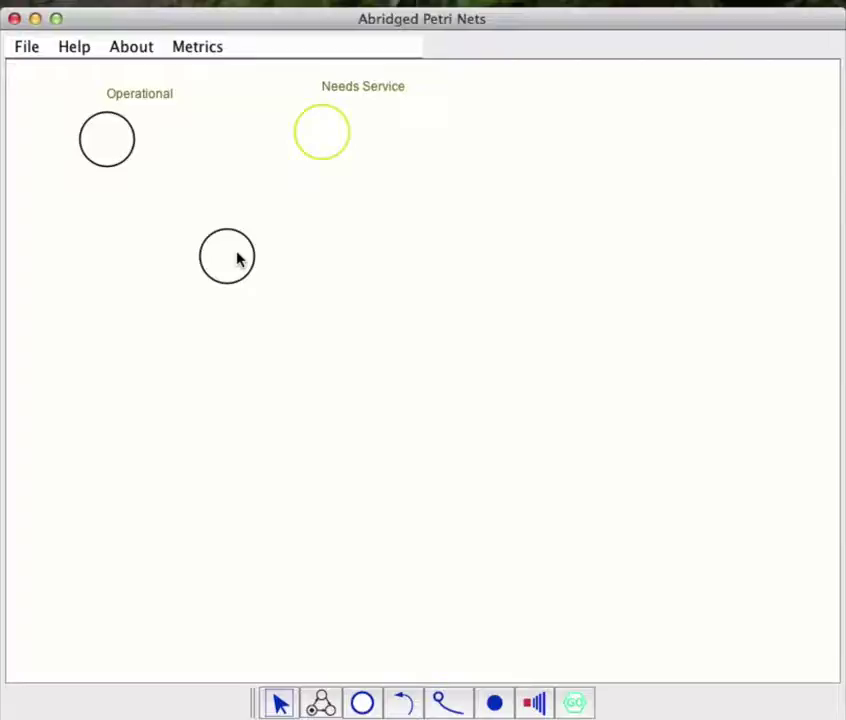
# Step: Name the lower place 'Serviced' with its name shown on the canvas
pyautogui.doubleClick(240, 259)
pyautogui.click(457, 281)
pyautogui.moveTo(582, 334); pyautogui.dragTo(440, 340)
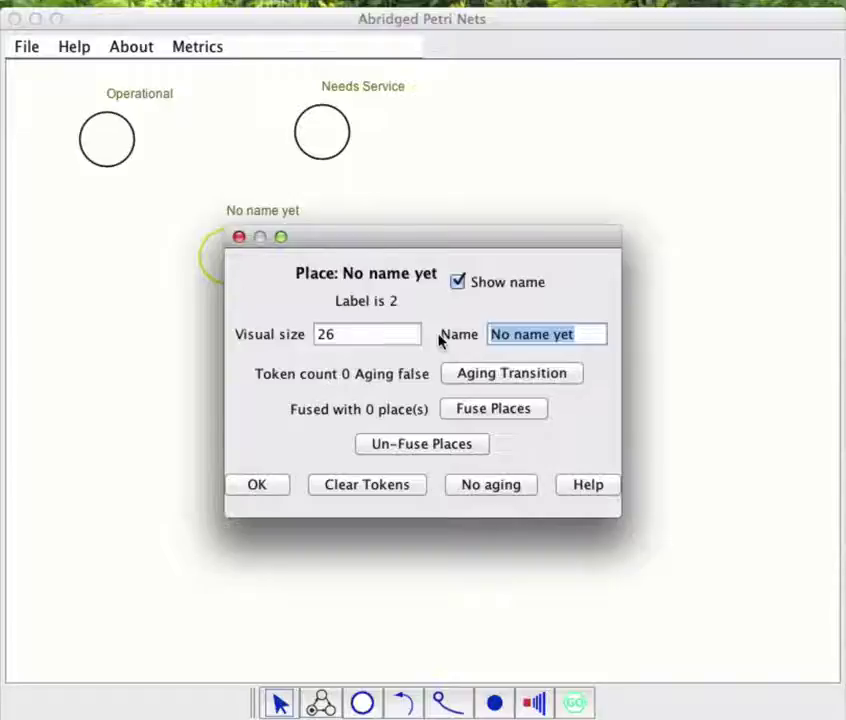
pyautogui.write('N')
pyautogui.press('BackSpace')
pyautogui.write('Ser')
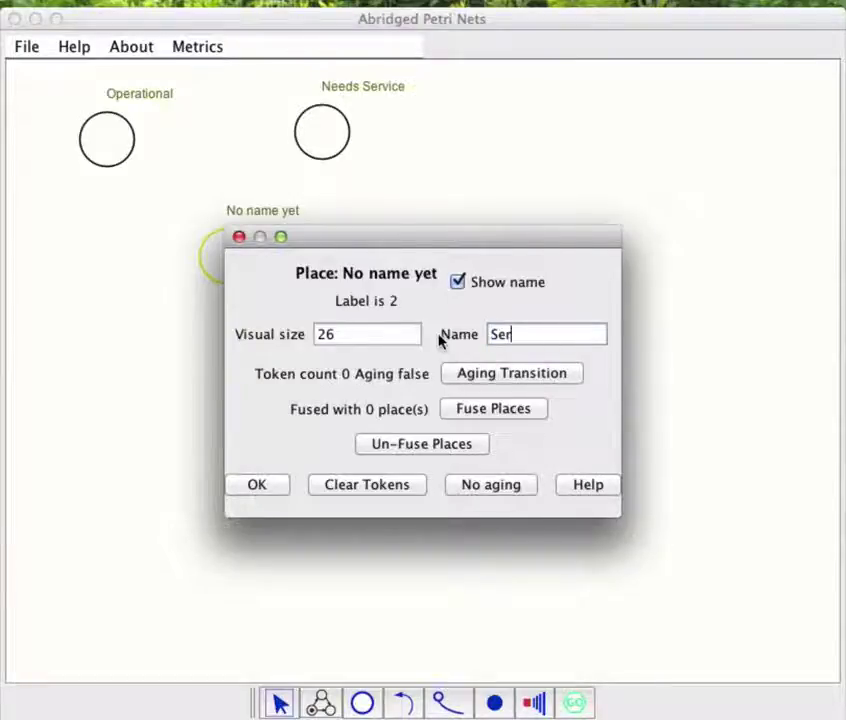
pyautogui.write('viced')
pyautogui.click(268, 490)
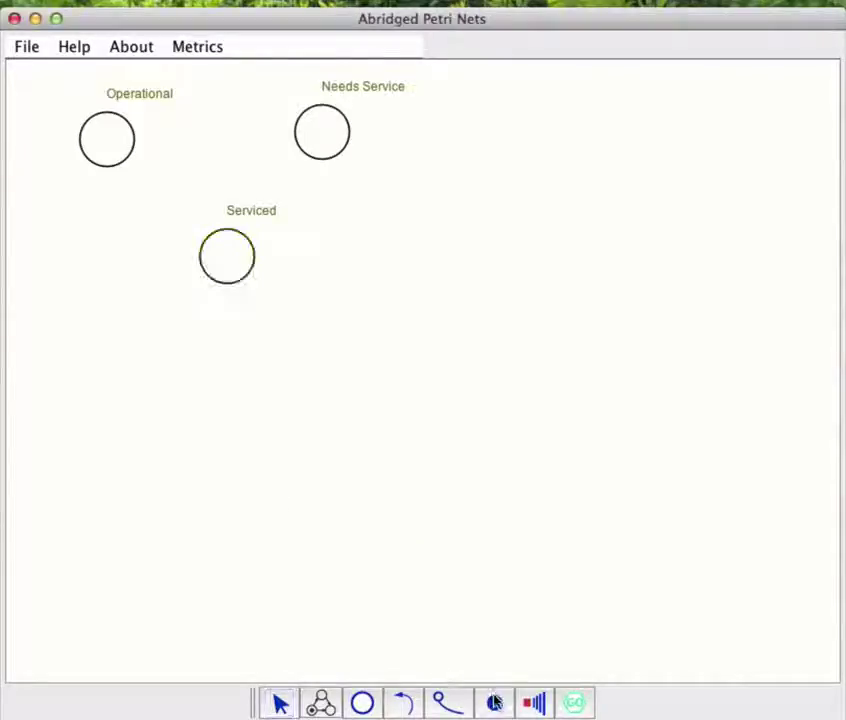
# Step: Give the Operational place three tokens, leaving the other two places empty
pyautogui.click(108, 138)
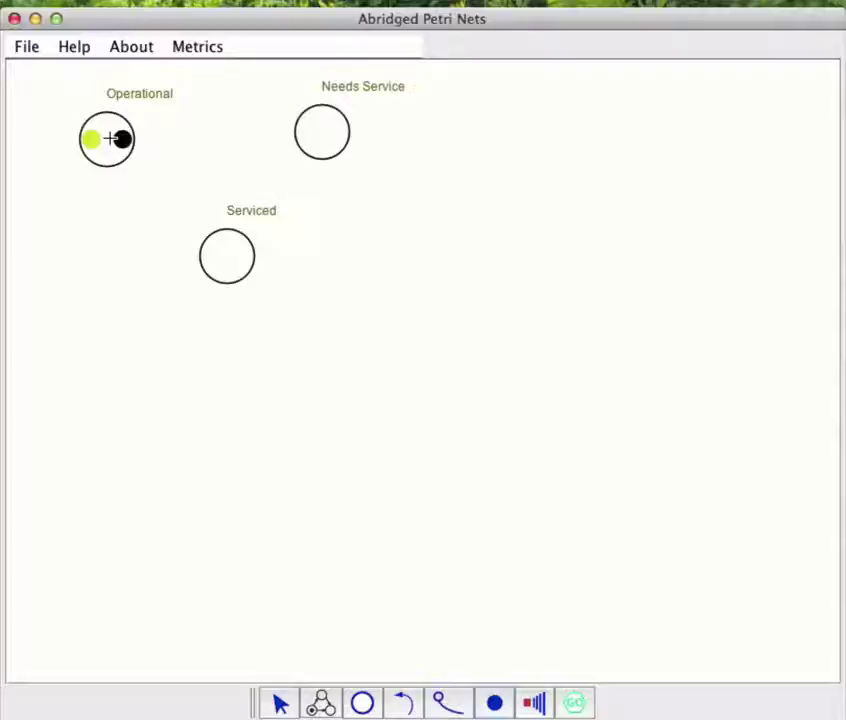
pyautogui.click(108, 138)
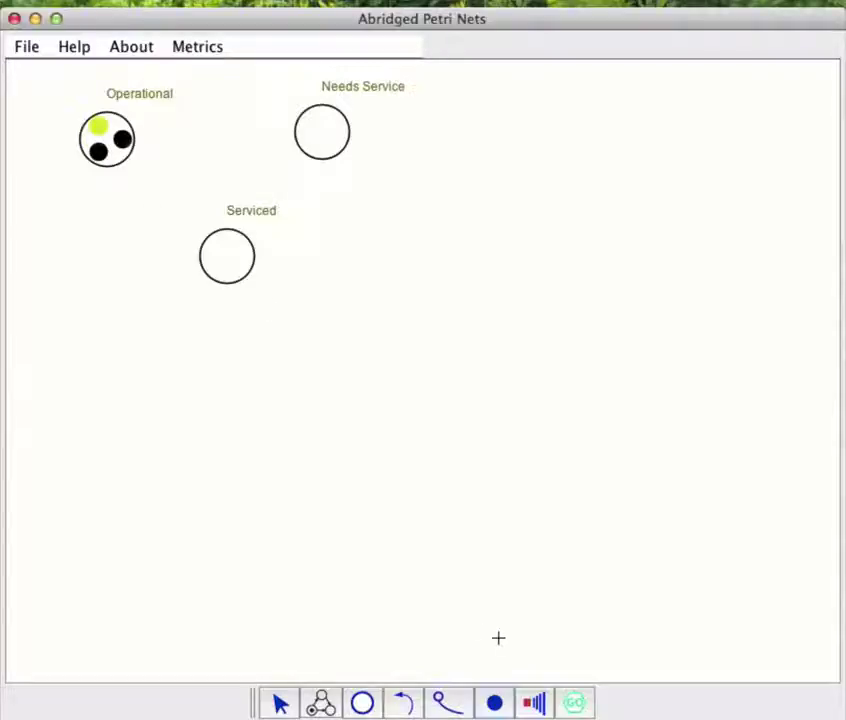
pyautogui.click(494, 706)
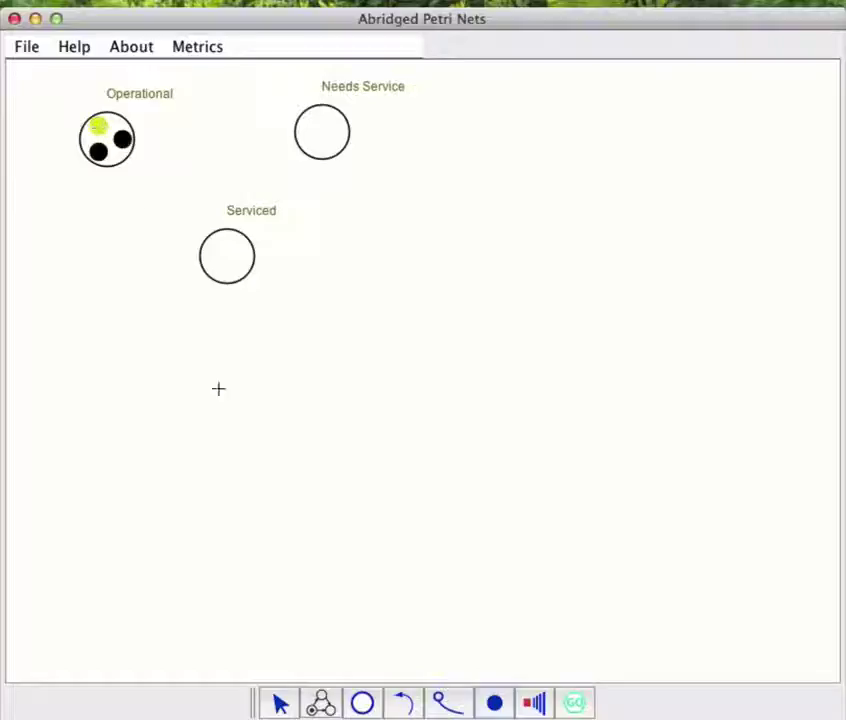
pyautogui.click(280, 703)
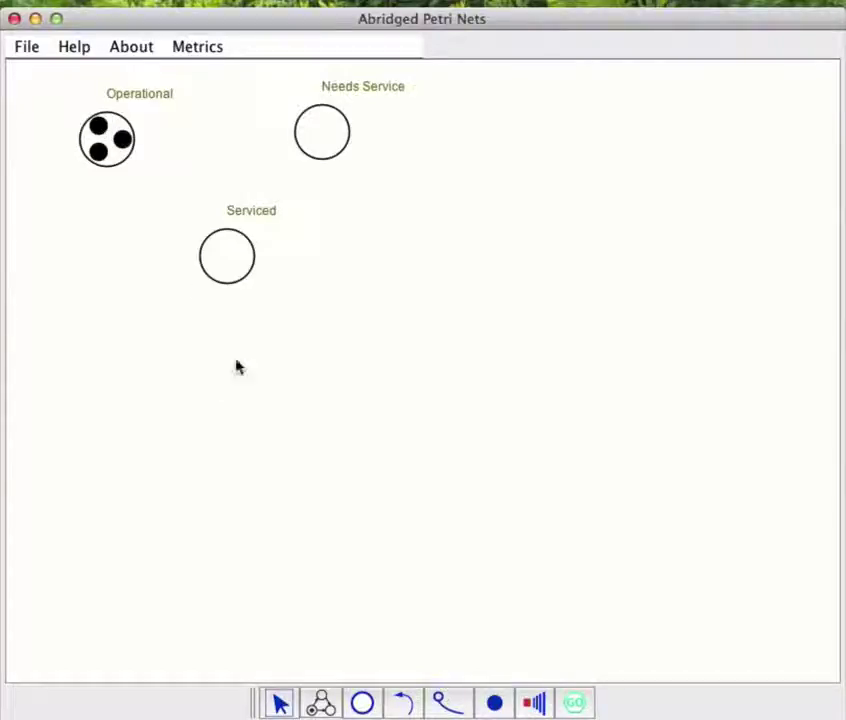
# Step: Draw arcs linking Operational to Needs Service and Needs Service to Serviced
pyautogui.click(410, 704)
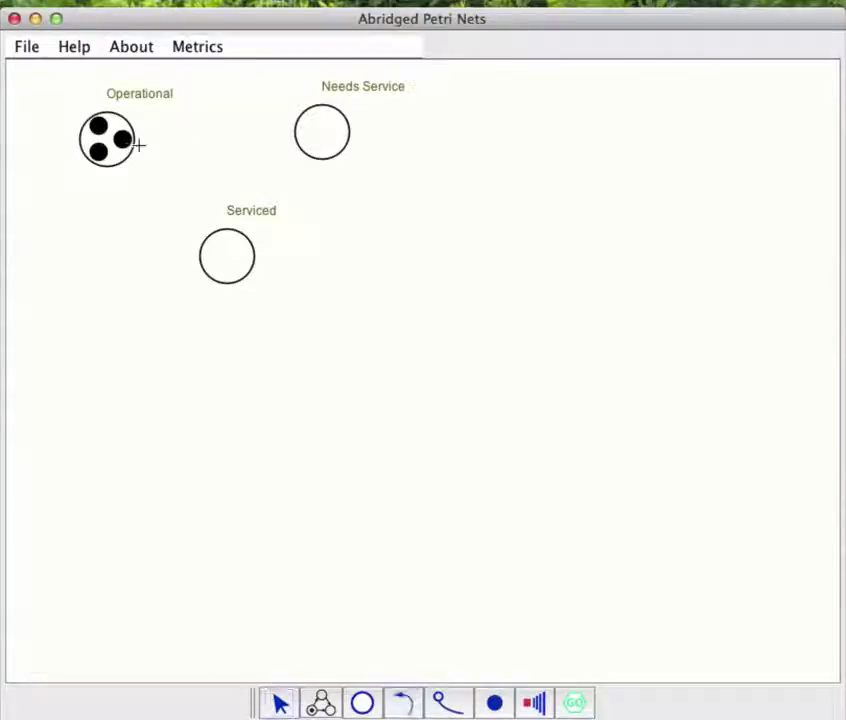
pyautogui.moveTo(121, 138); pyautogui.dragTo(307, 142)
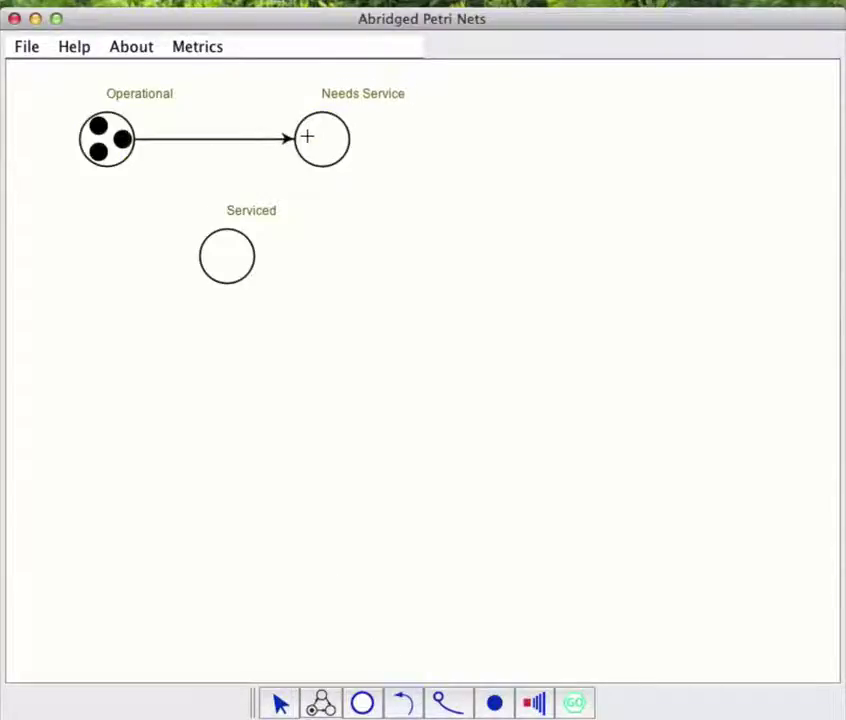
pyautogui.moveTo(310, 158)
pyautogui.mouseDown()
pyautogui.moveTo(226, 253)
pyautogui.moveTo(117, 160)
pyautogui.mouseUp()
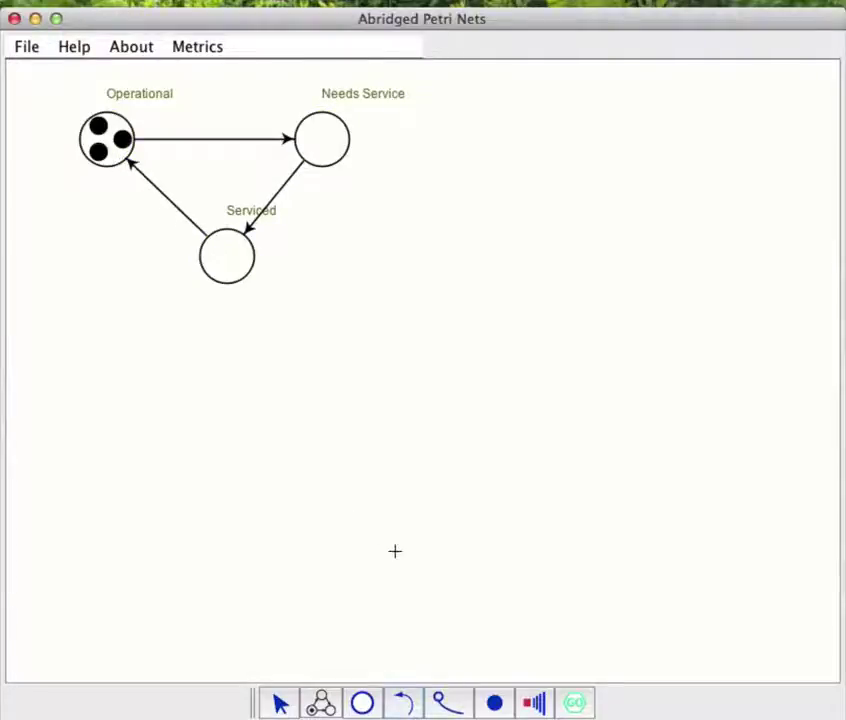
# Step: Move the Serviced name below its place and nudge the place slightly left
pyautogui.click(280, 703)
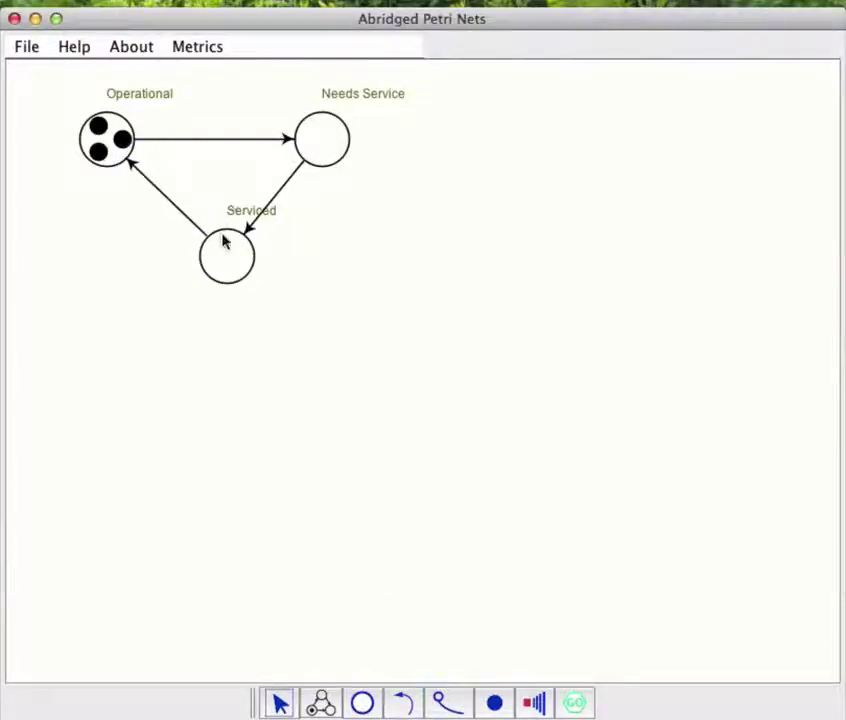
pyautogui.click(224, 244)
pyautogui.moveTo(252, 220); pyautogui.dragTo(224, 302)
pyautogui.moveTo(228, 251); pyautogui.dragTo(213, 252)
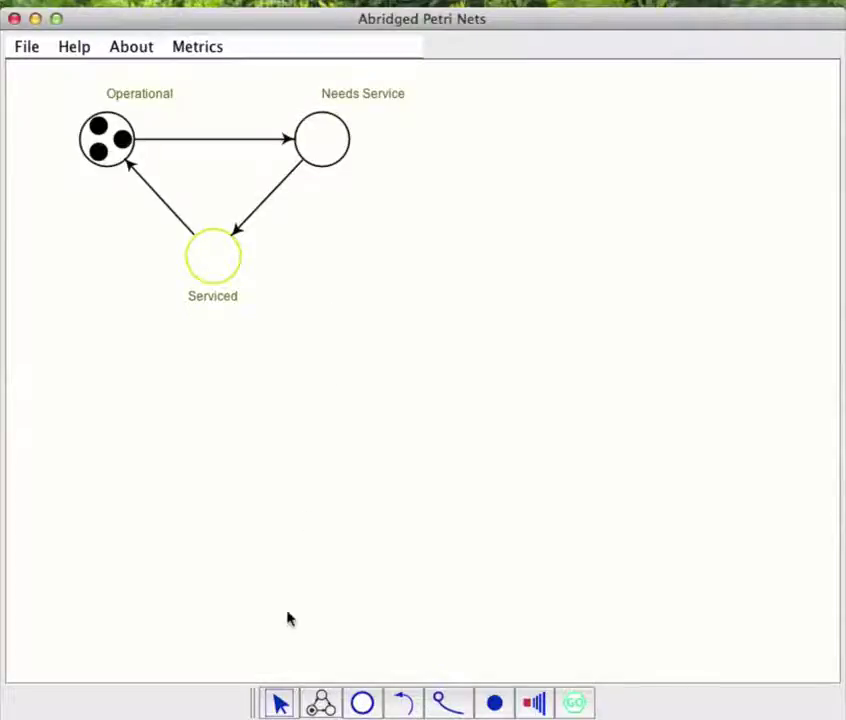
# Step: Set the Operational→Needs Service transition to Exponential timing with failure rate 0.1
pyautogui.click(193, 150)
pyautogui.click(189, 144)
pyautogui.doubleClick(189, 144)
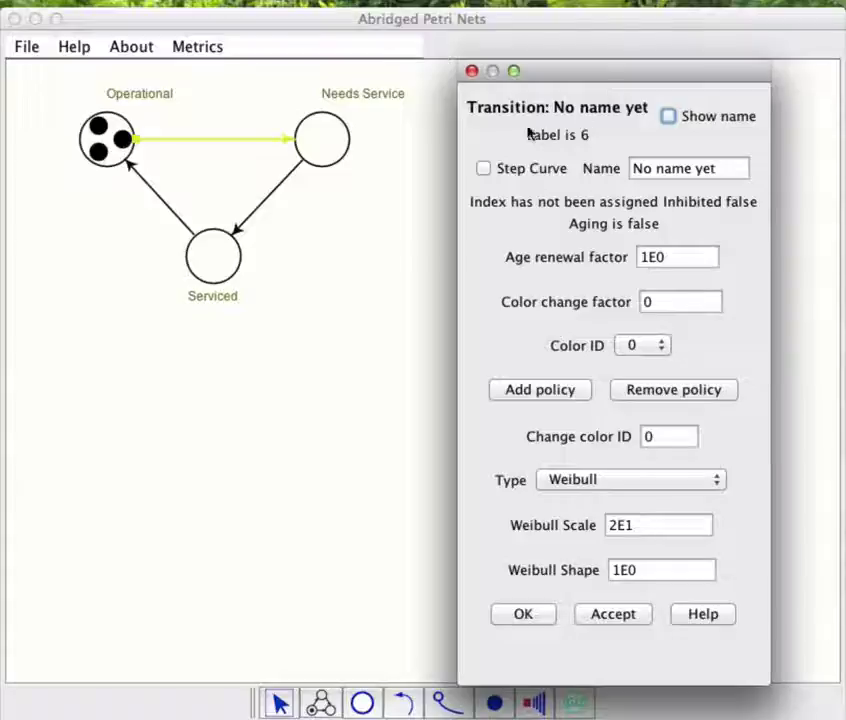
pyautogui.click(650, 485)
pyautogui.click(596, 556)
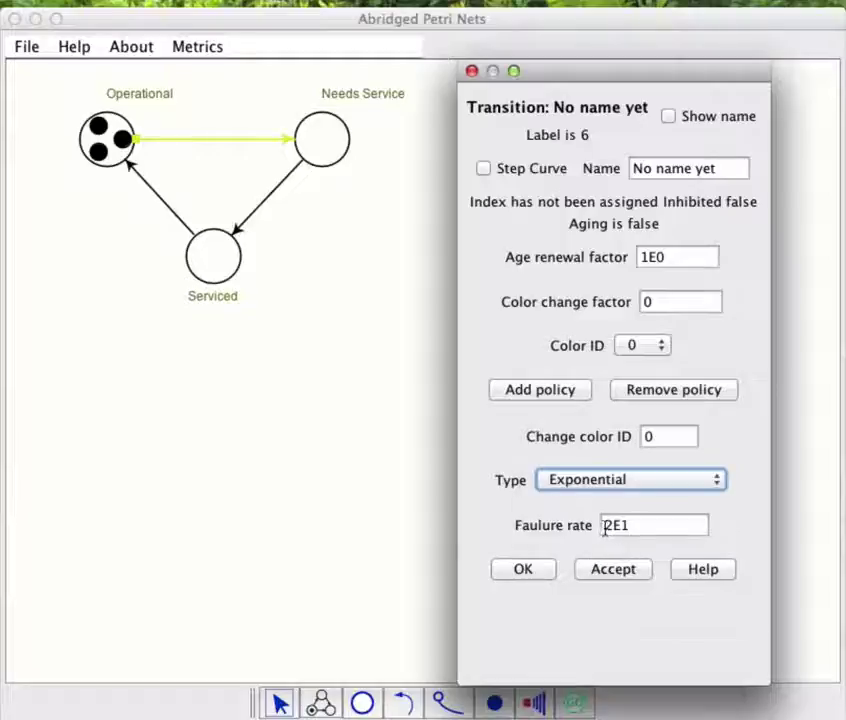
pyautogui.doubleClick(605, 527)
pyautogui.write('0.1')
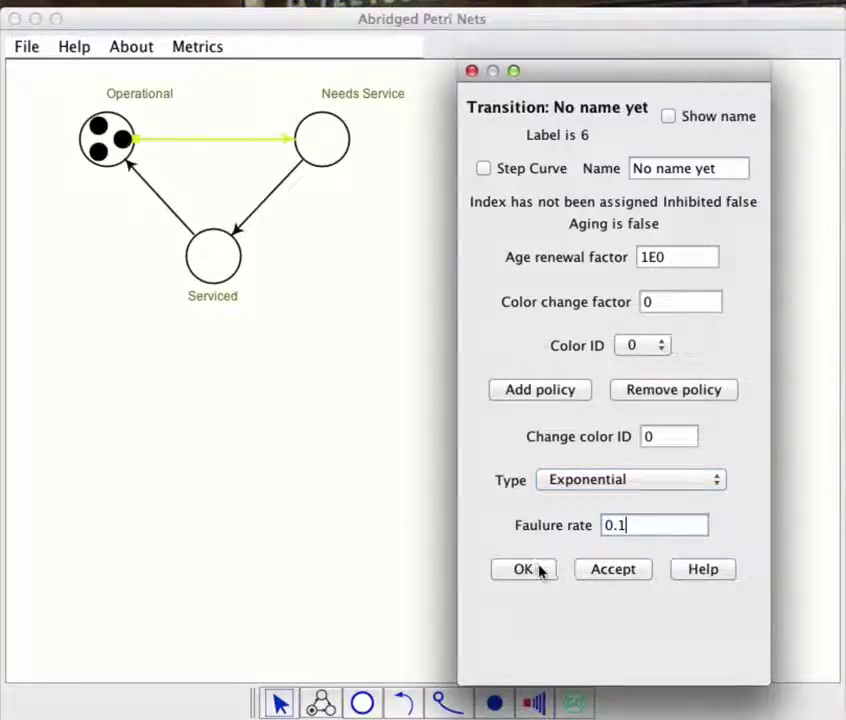
pyautogui.click(540, 570)
# Step: Give the Needs Service→Serviced transition a Fixed delay of 1E-6
pyautogui.click(265, 200)
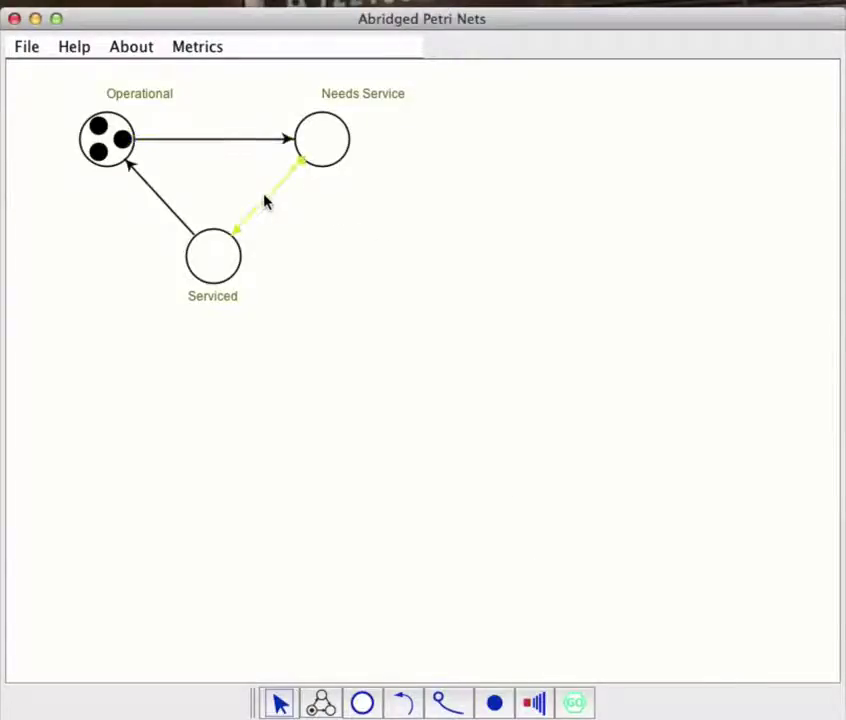
pyautogui.doubleClick(265, 203)
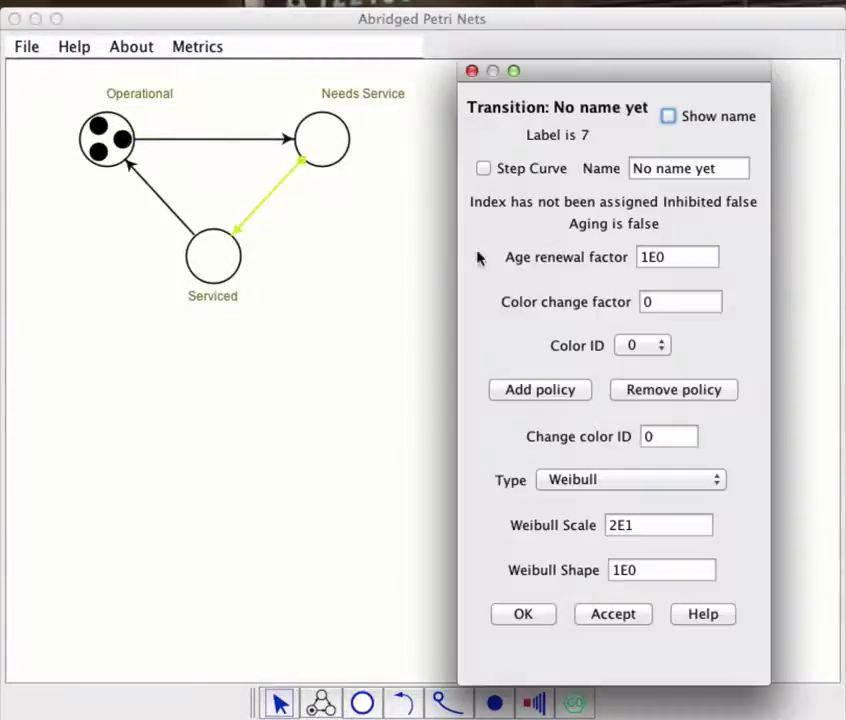
pyautogui.click(597, 480)
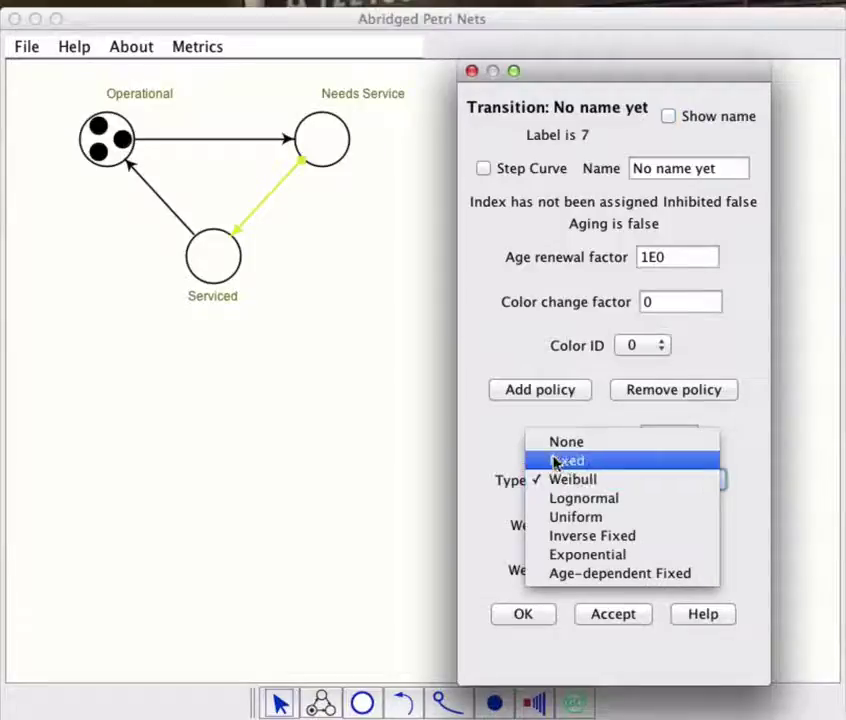
pyautogui.click(552, 461)
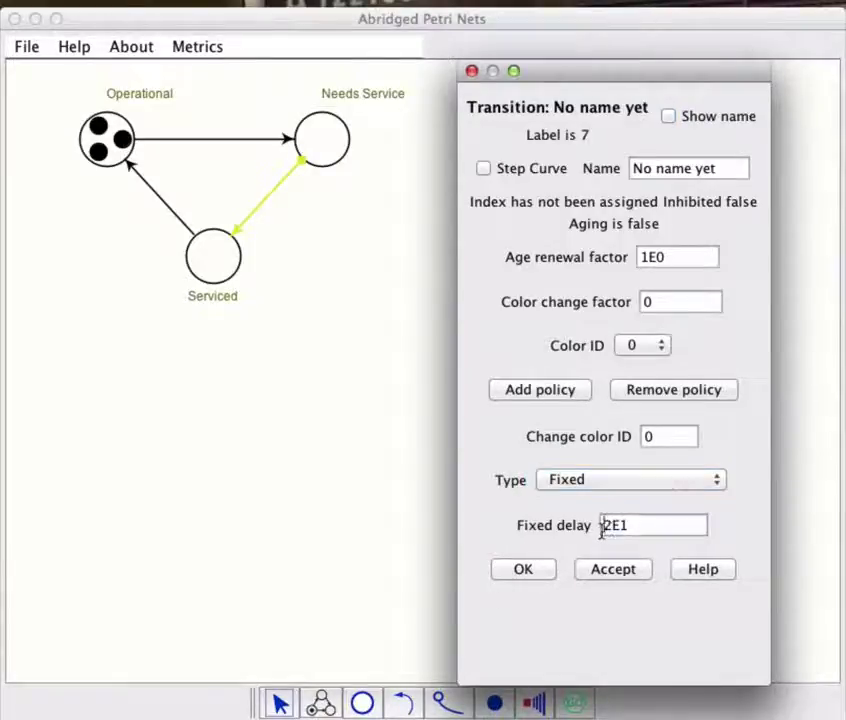
pyautogui.moveTo(600, 525); pyautogui.dragTo(661, 532)
pyautogui.write('1E-6')
pyautogui.click(527, 570)
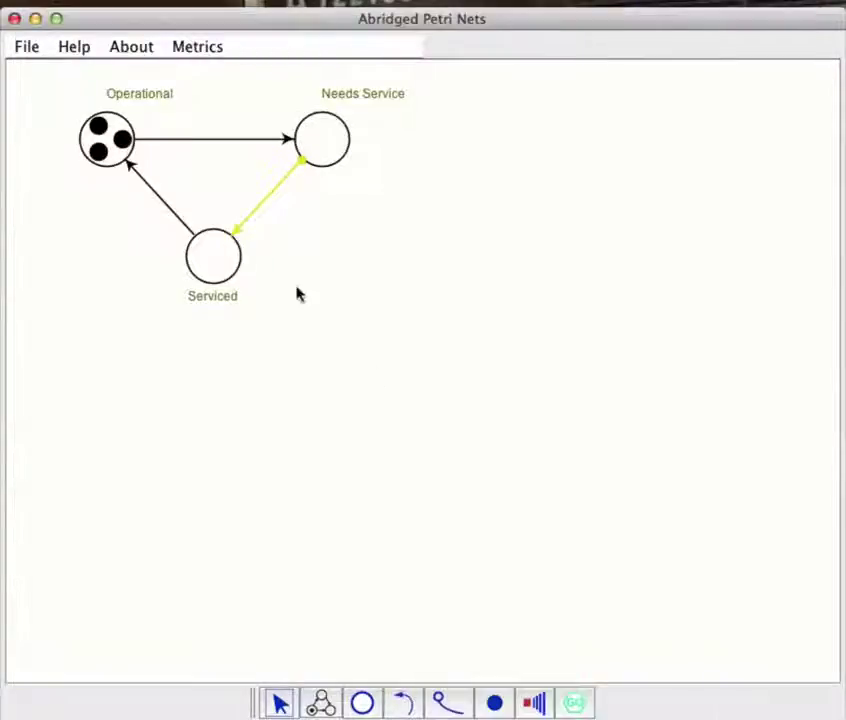
# Step: Change the Serviced→Operational transition from Weibull to a Fixed delay of 5
pyautogui.doubleClick(155, 196)
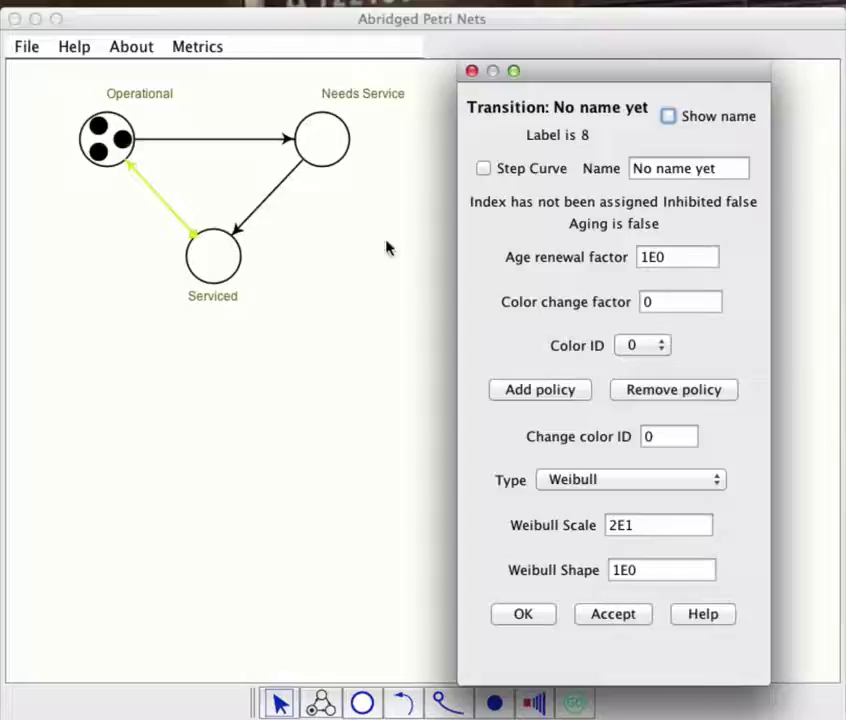
pyautogui.click(559, 487)
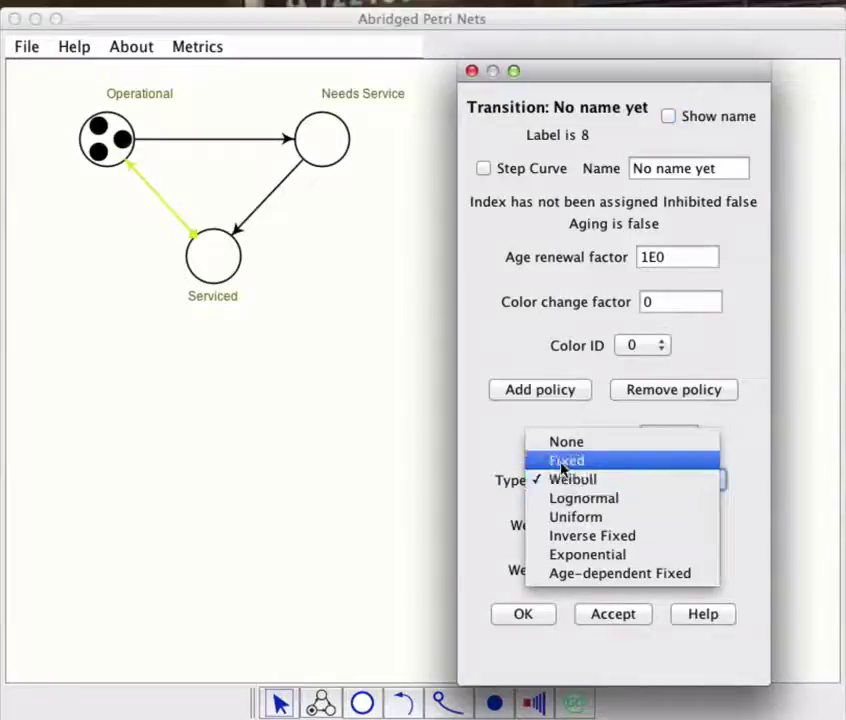
pyautogui.click(561, 461)
pyautogui.moveTo(604, 525); pyautogui.dragTo(676, 533)
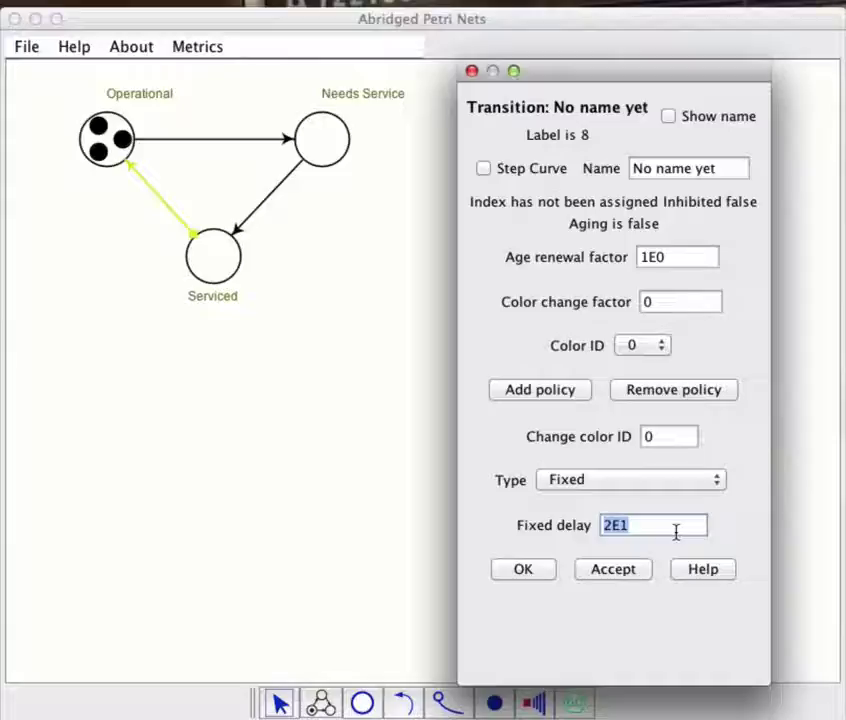
pyautogui.write('5')
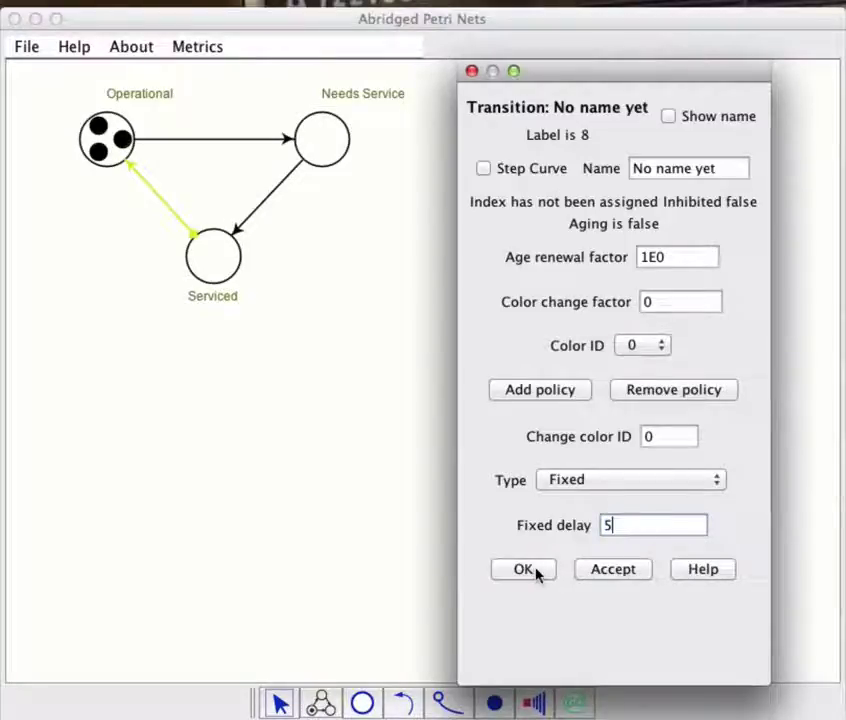
pyautogui.click(537, 570)
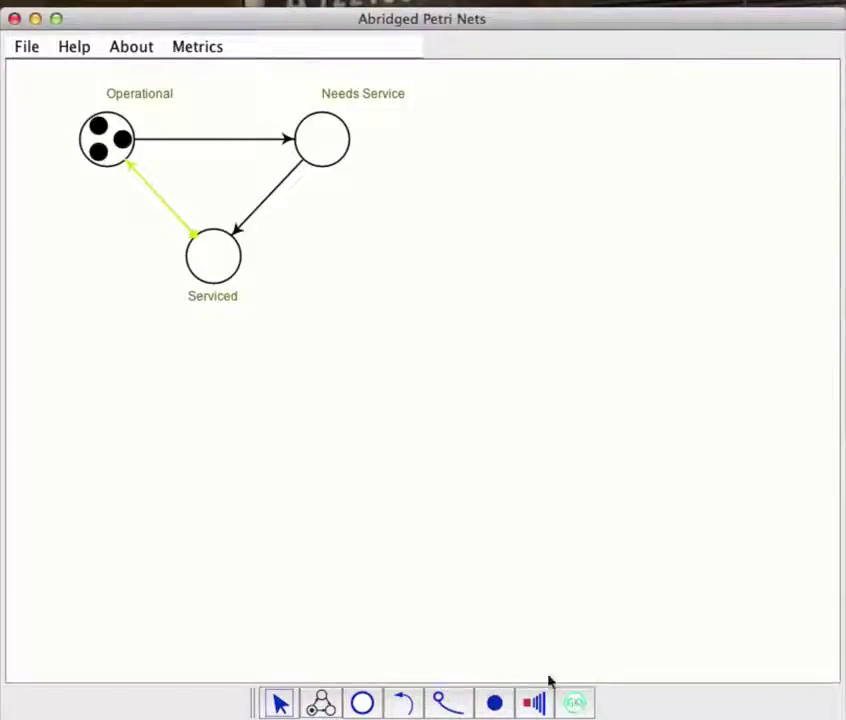
# Step: Switch to the place sensor tool to add a sensor to Operational
pyautogui.click(534, 703)
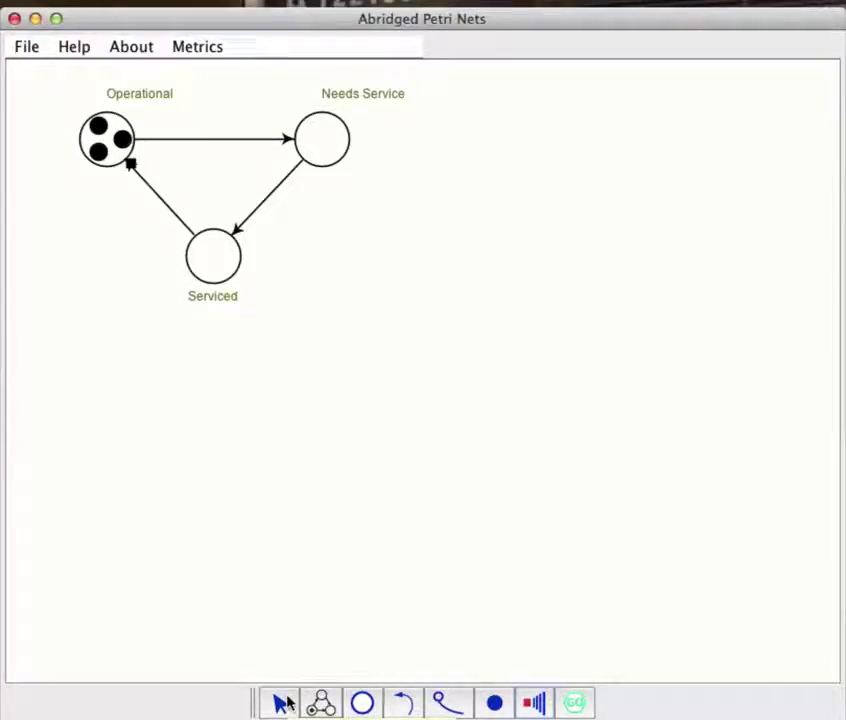
pyautogui.click(581, 705)
pyautogui.moveTo(534, 384)
pyautogui.mouseDown()
pyautogui.moveTo(580, 283)
pyautogui.moveTo(620, 118)
pyautogui.mouseUp()
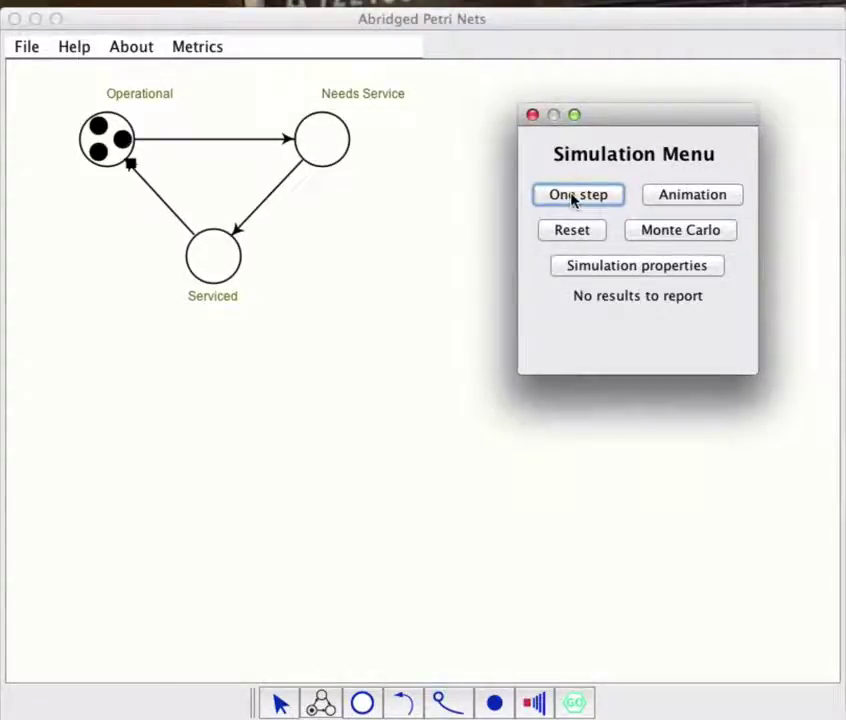
pyautogui.click(573, 197)
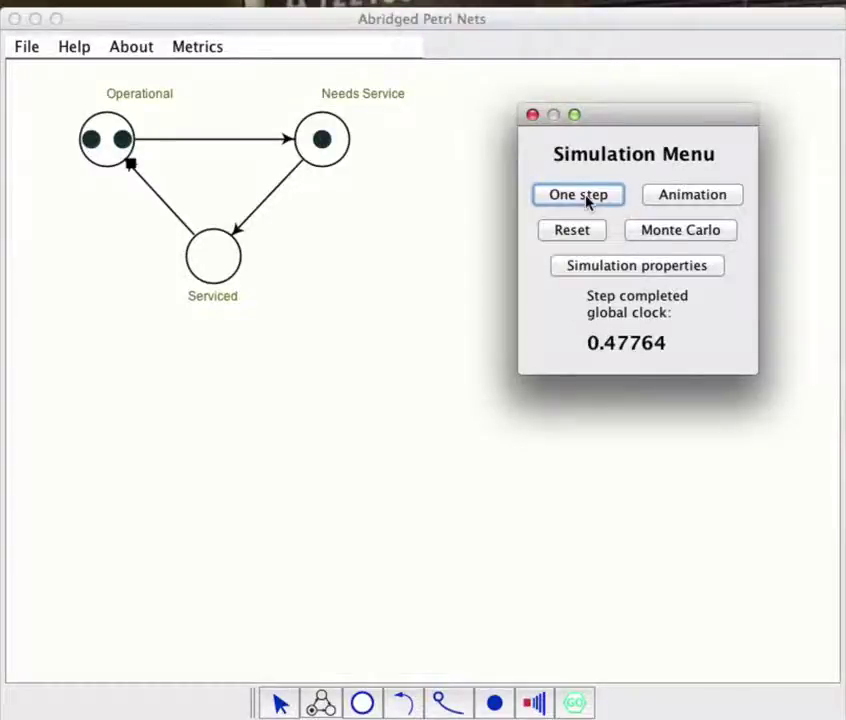
pyautogui.click(579, 196)
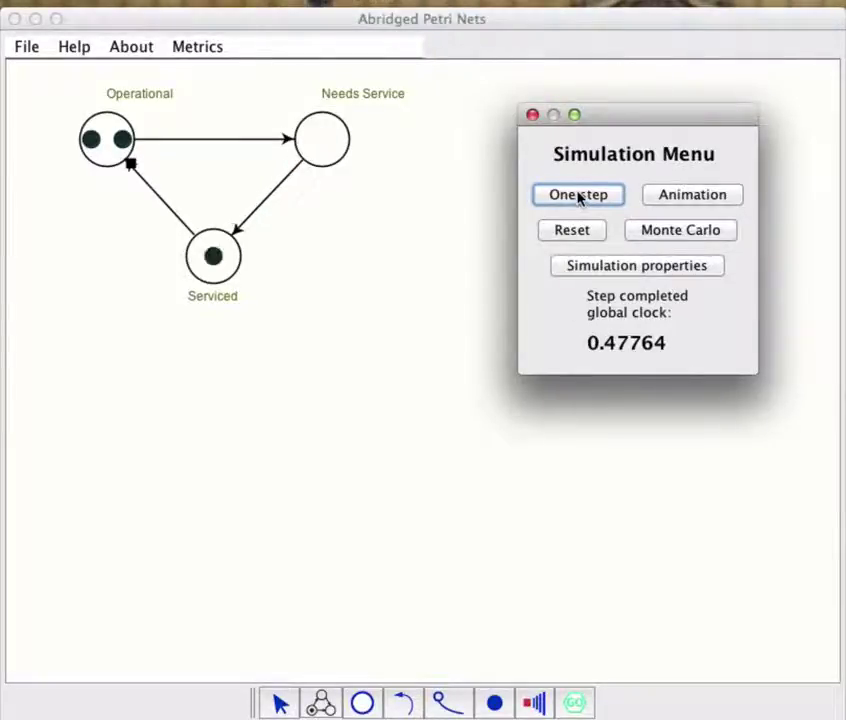
pyautogui.click(577, 198)
pyautogui.click(577, 196)
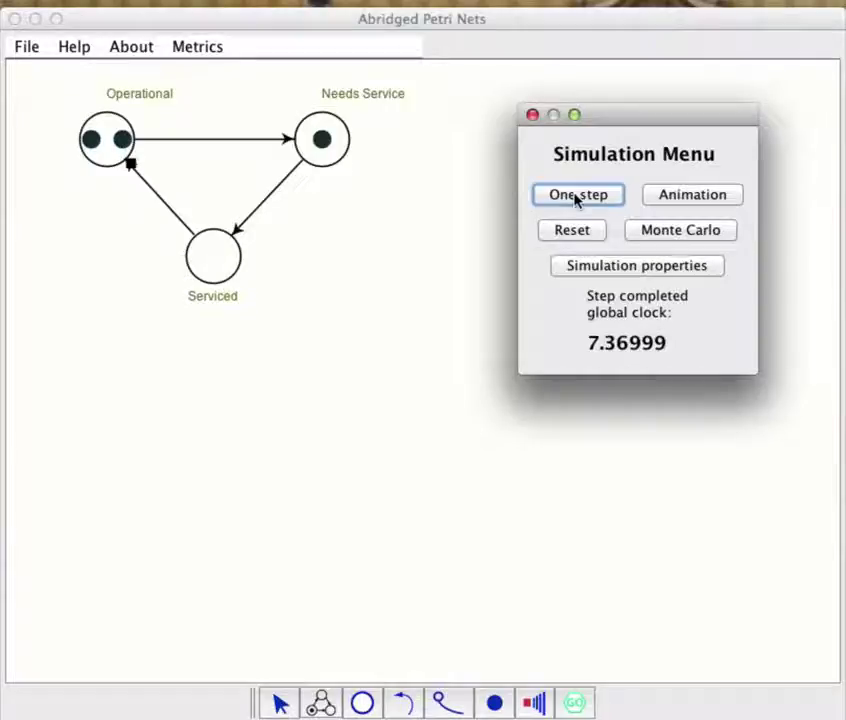
pyautogui.click(574, 232)
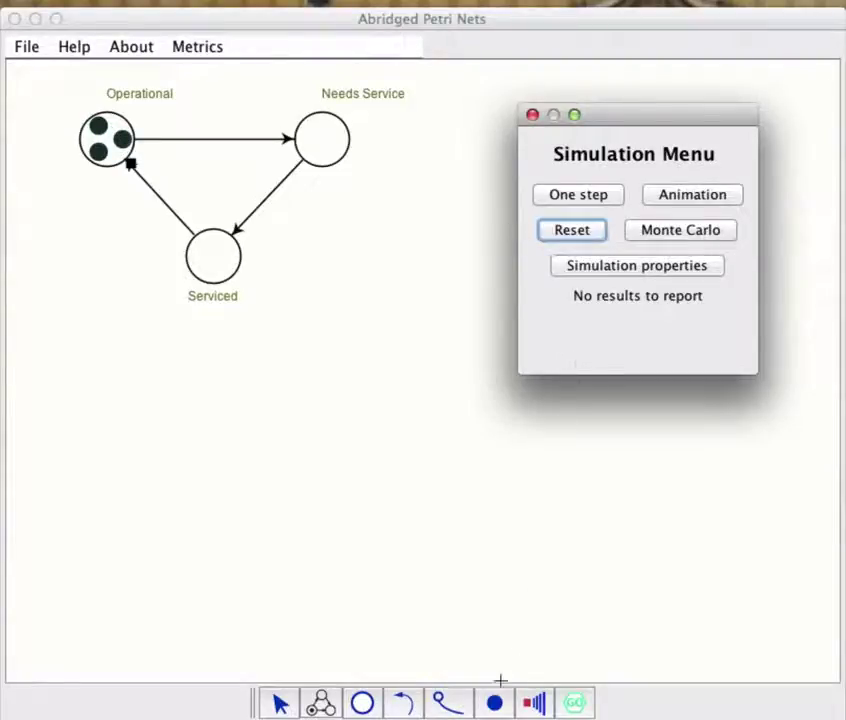
pyautogui.click(533, 116)
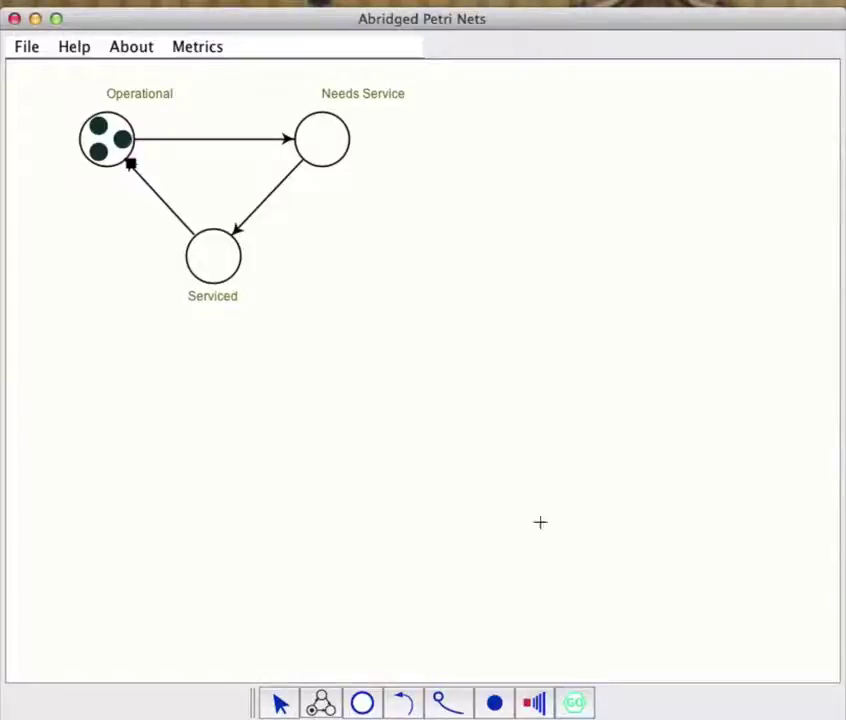
pyautogui.click(453, 710)
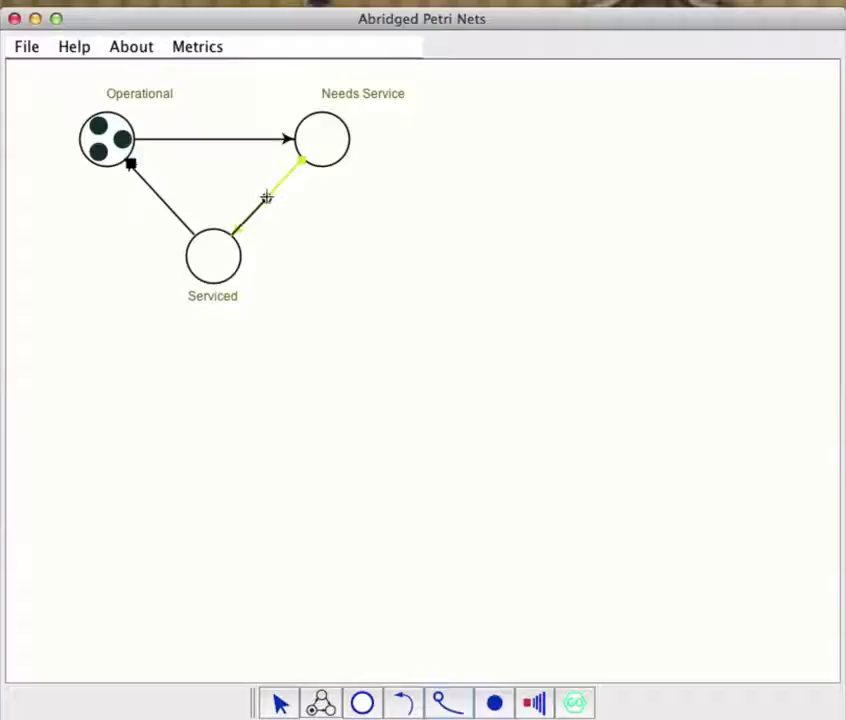
# Step: Create an inhibitor arc from Serviced to the Needs Service→Serviced transition, then bring up the simulation controls
pyautogui.click(268, 192)
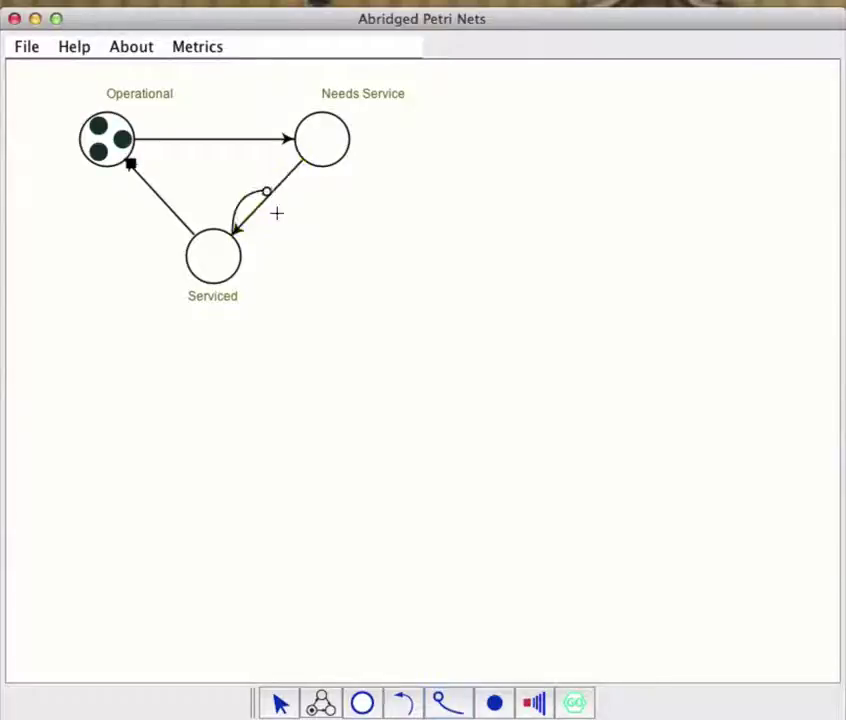
pyautogui.click(285, 702)
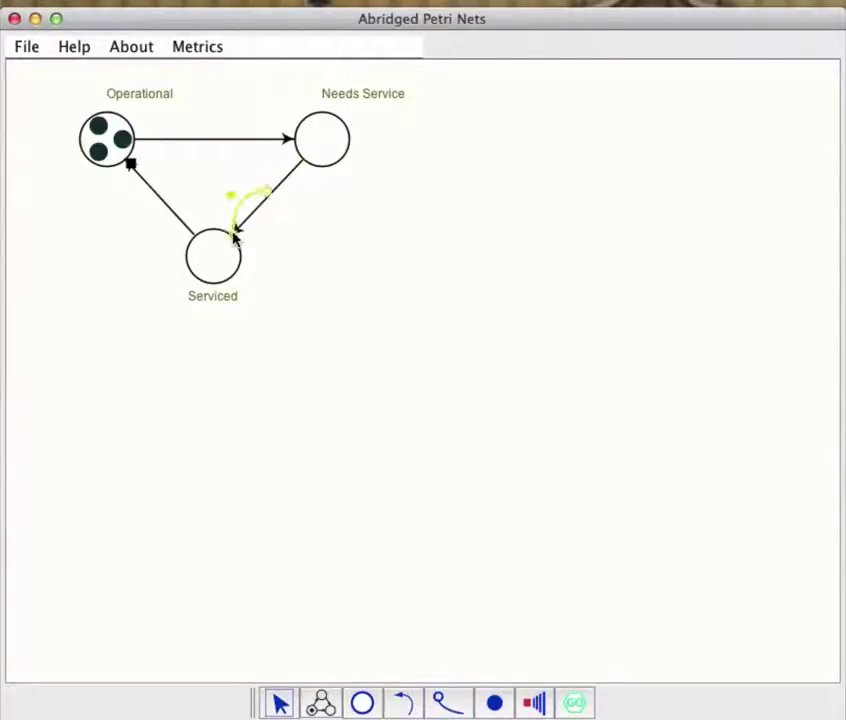
pyautogui.click(223, 232)
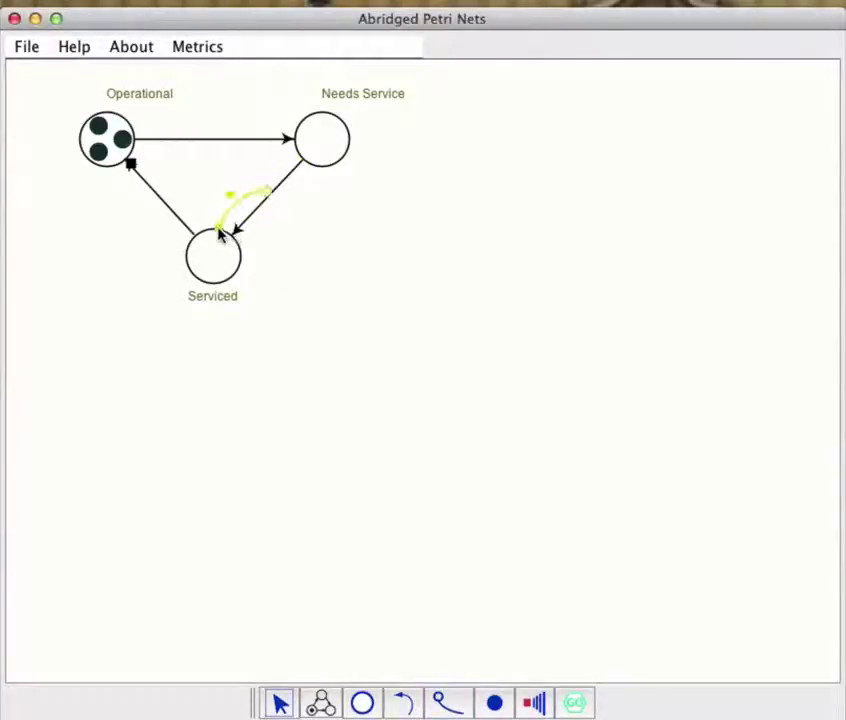
pyautogui.click(345, 249)
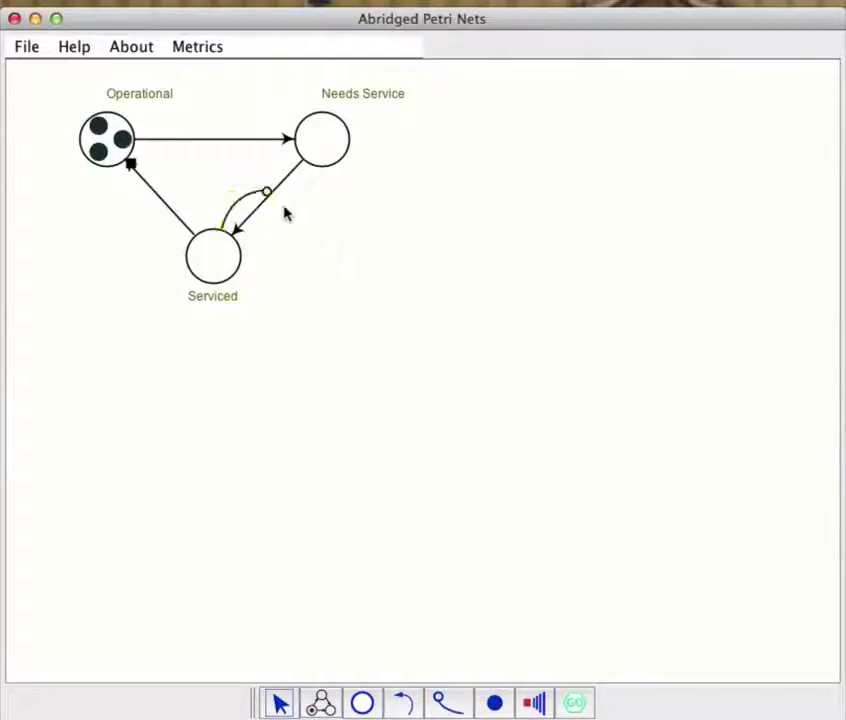
pyautogui.click(572, 702)
pyautogui.moveTo(524, 389); pyautogui.dragTo(613, 155)
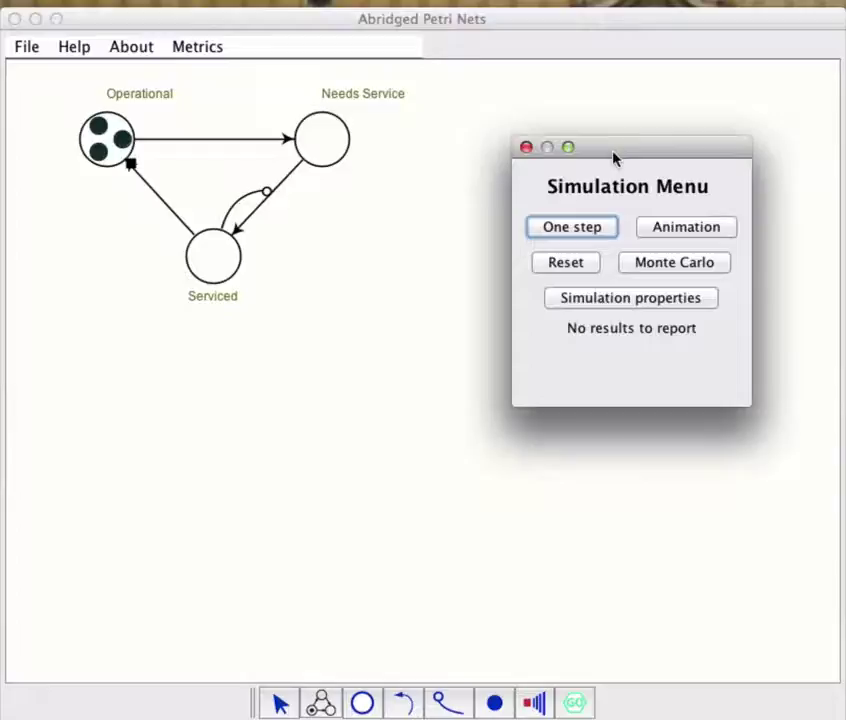
pyautogui.click(577, 233)
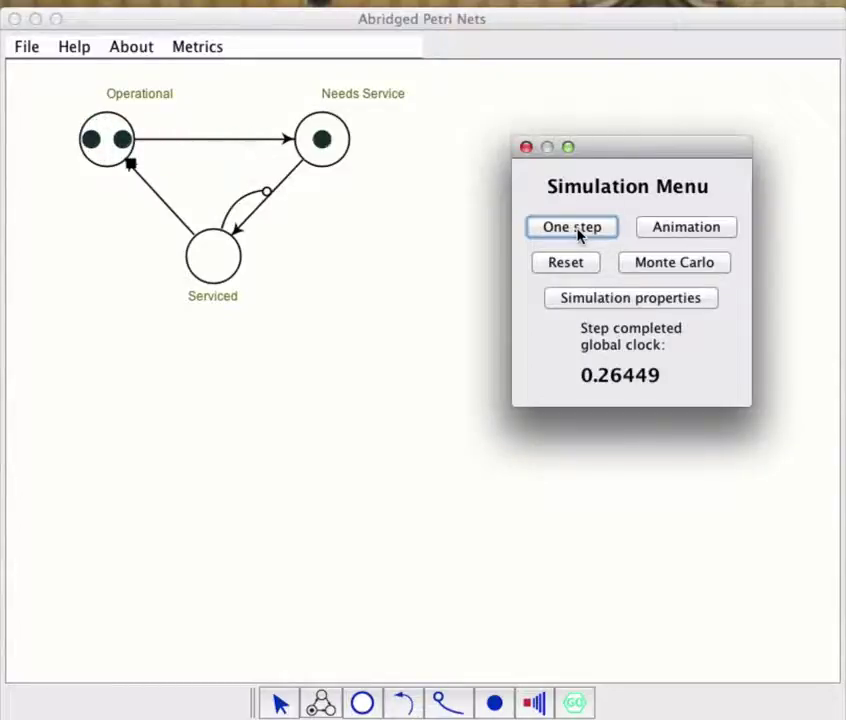
pyautogui.click(577, 233)
pyautogui.click(577, 233)
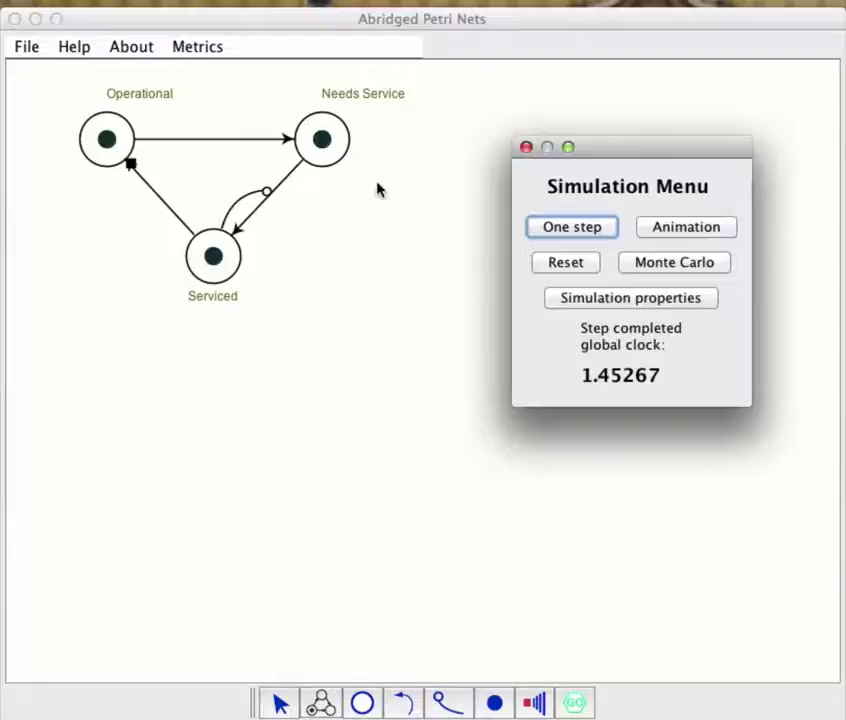
pyautogui.click(594, 230)
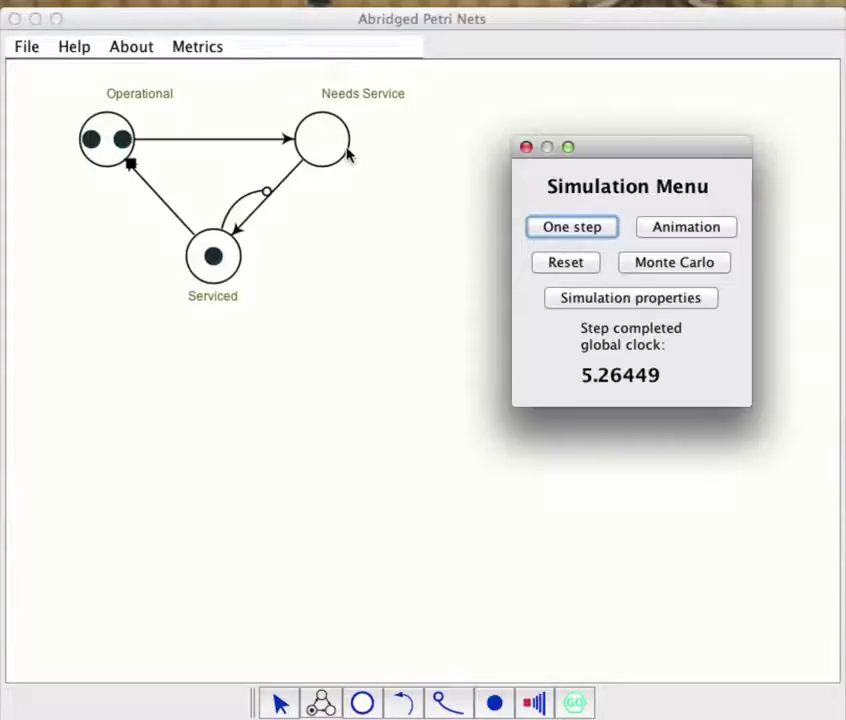
pyautogui.click(582, 229)
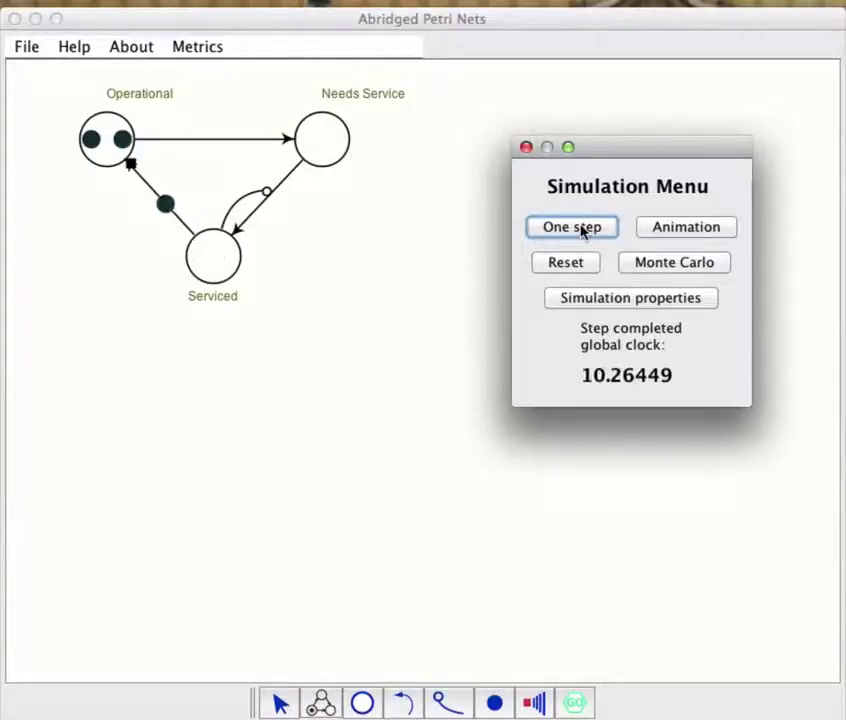
pyautogui.click(582, 265)
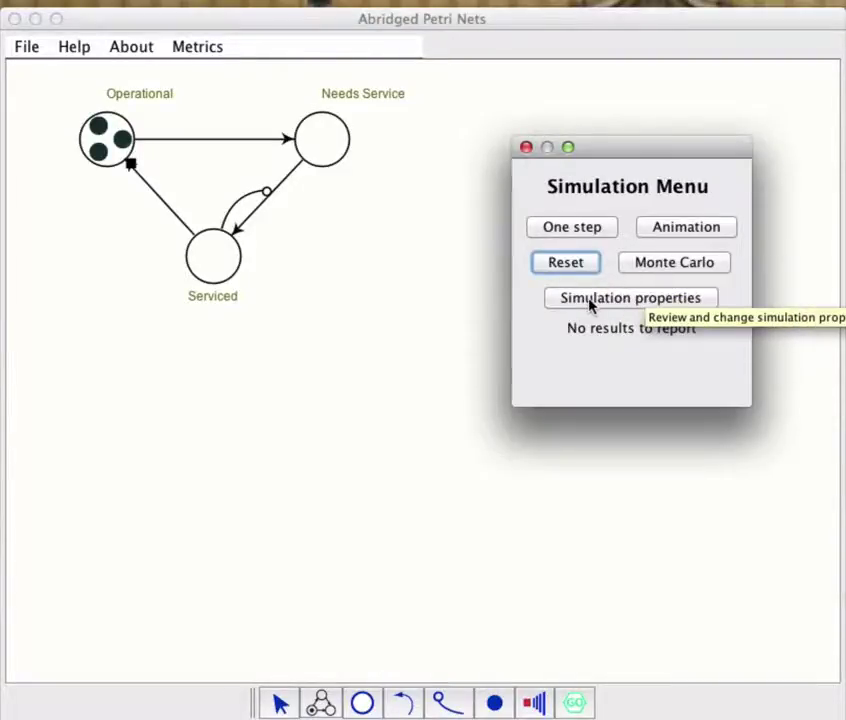
# Step: Review the transient settings (100,000 runs, 100 time steps, time 5E1) and accept them
pyautogui.click(591, 300)
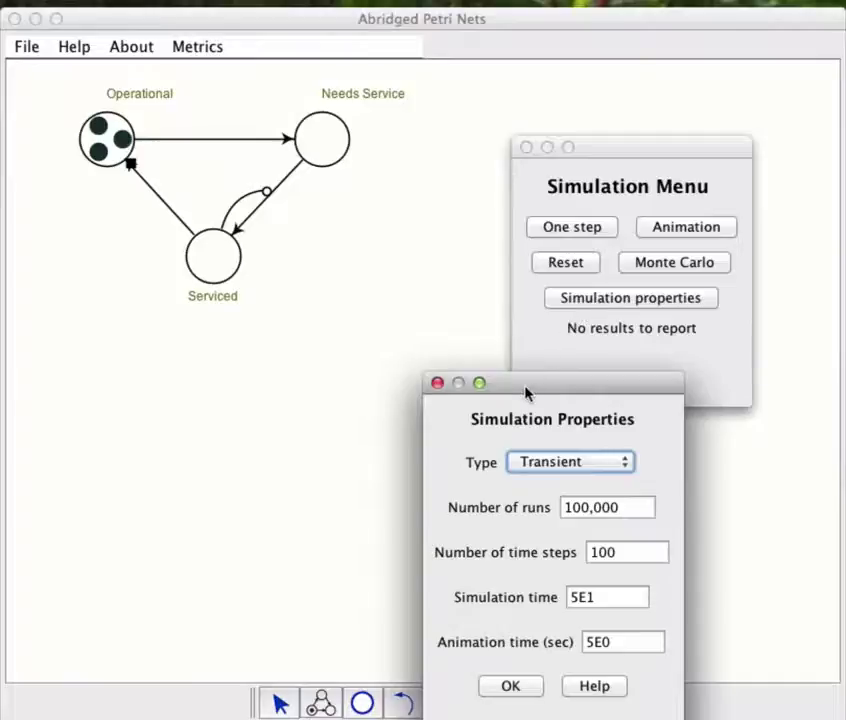
pyautogui.moveTo(527, 392); pyautogui.dragTo(440, 233)
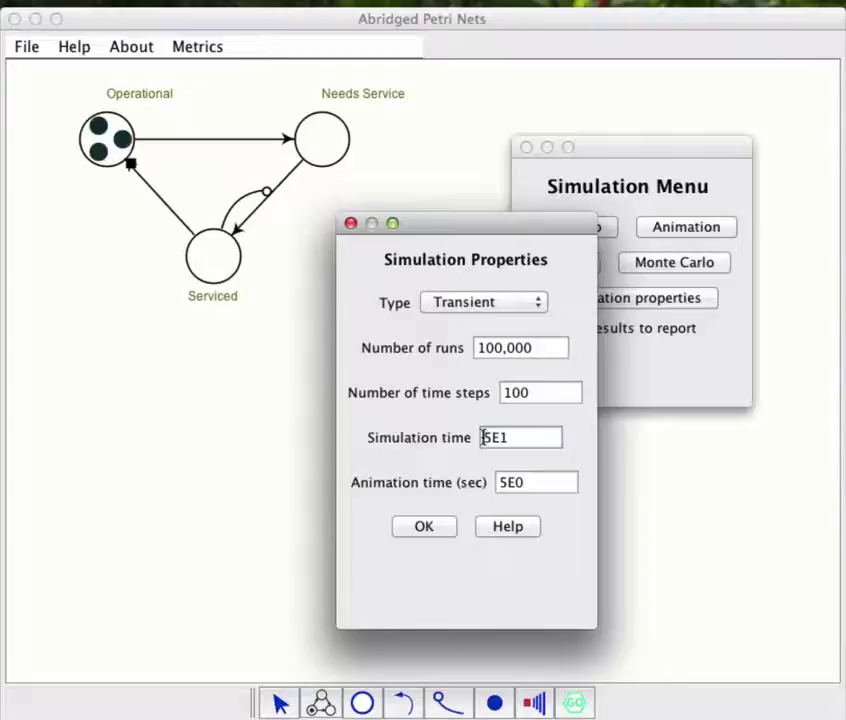
pyautogui.moveTo(482, 437); pyautogui.dragTo(510, 437)
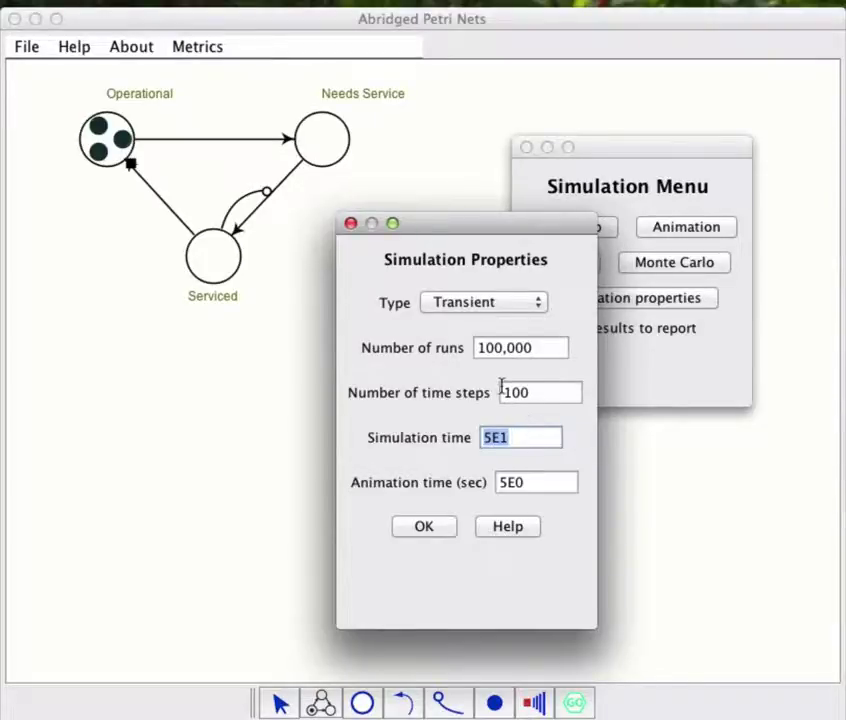
pyautogui.click(27, 47)
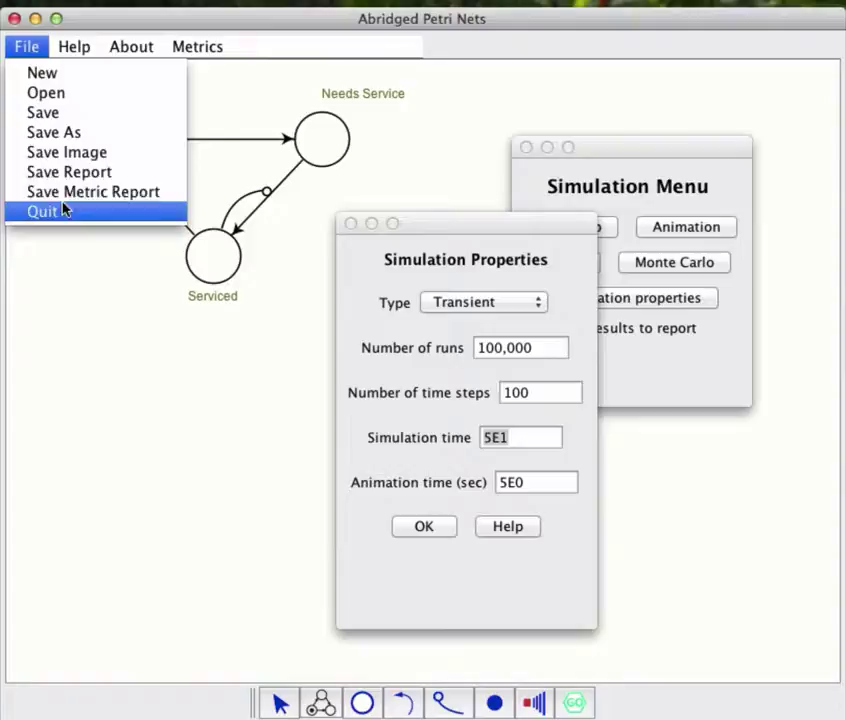
pyautogui.click(233, 97)
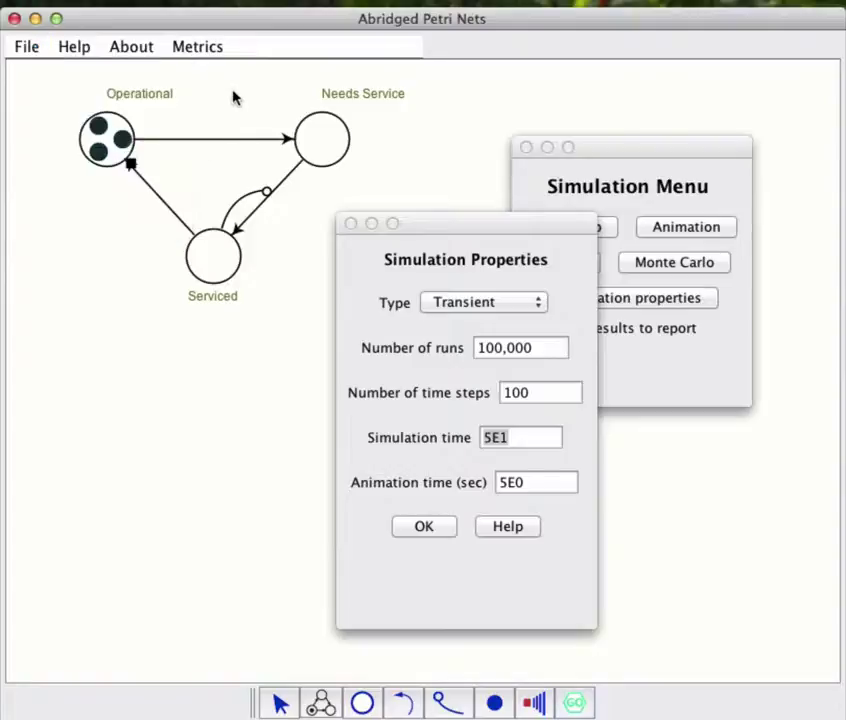
pyautogui.click(502, 392)
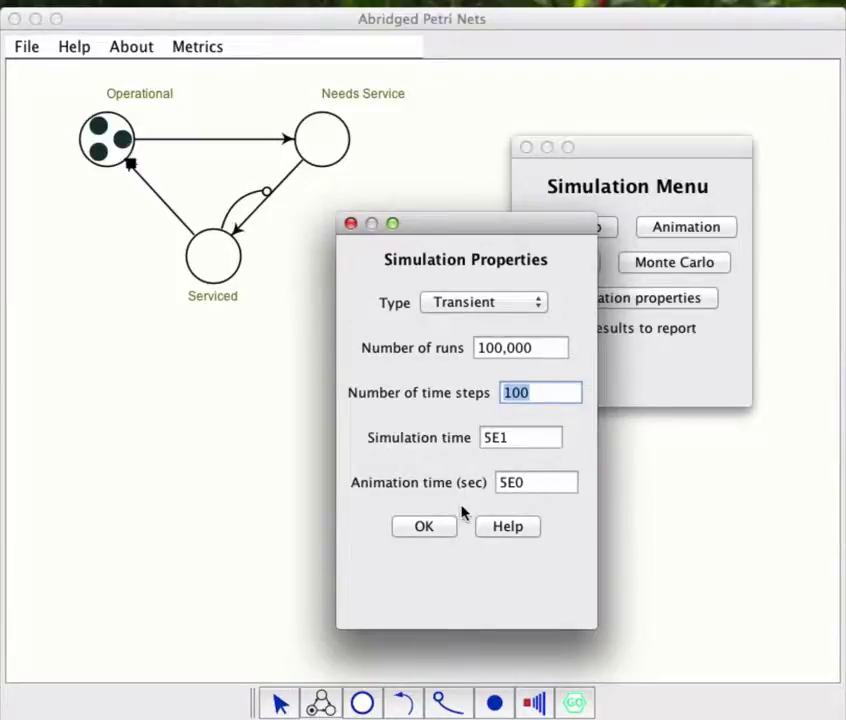
pyautogui.click(441, 527)
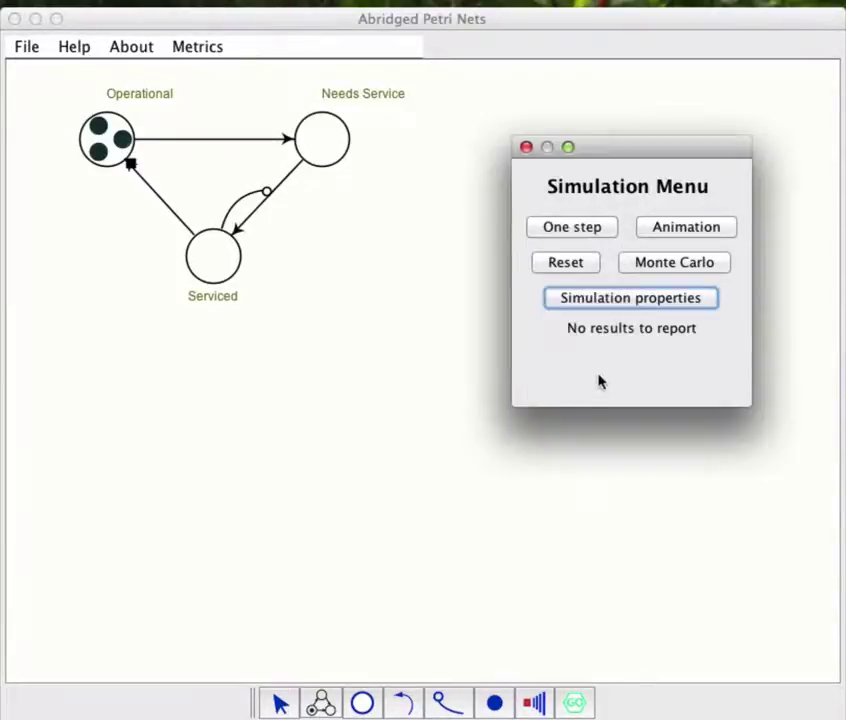
# Step: Run the Monte Carlo simulation, then open the Operational place's sensor properties
pyautogui.click(655, 265)
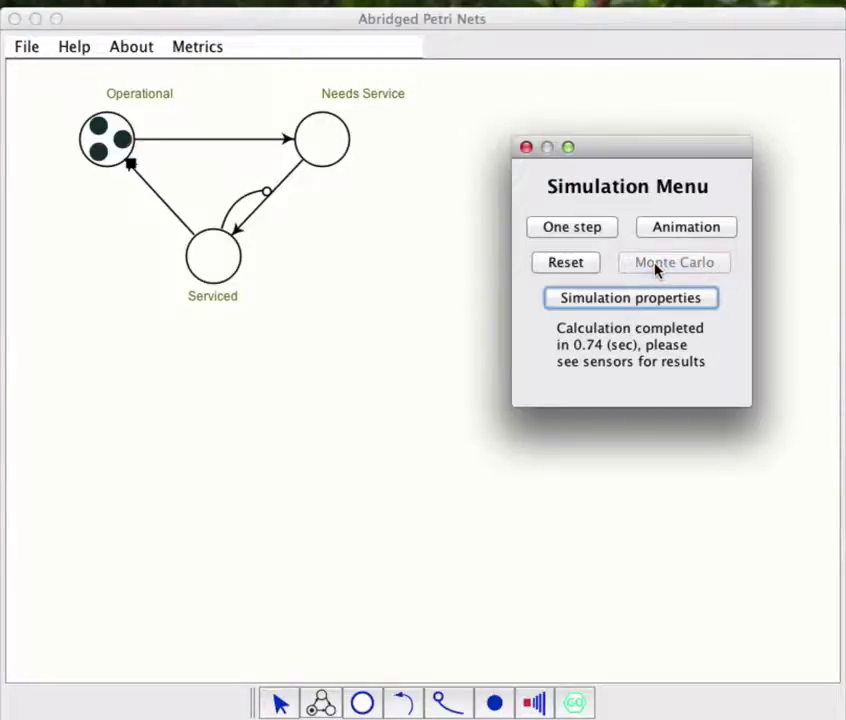
pyautogui.click(183, 466)
pyautogui.click(107, 168)
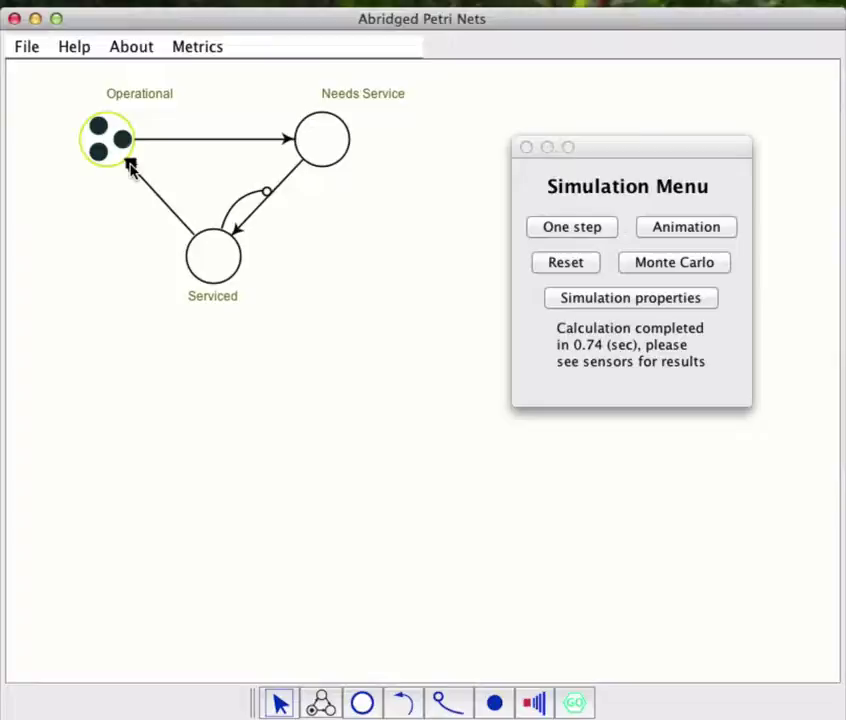
pyautogui.doubleClick(128, 163)
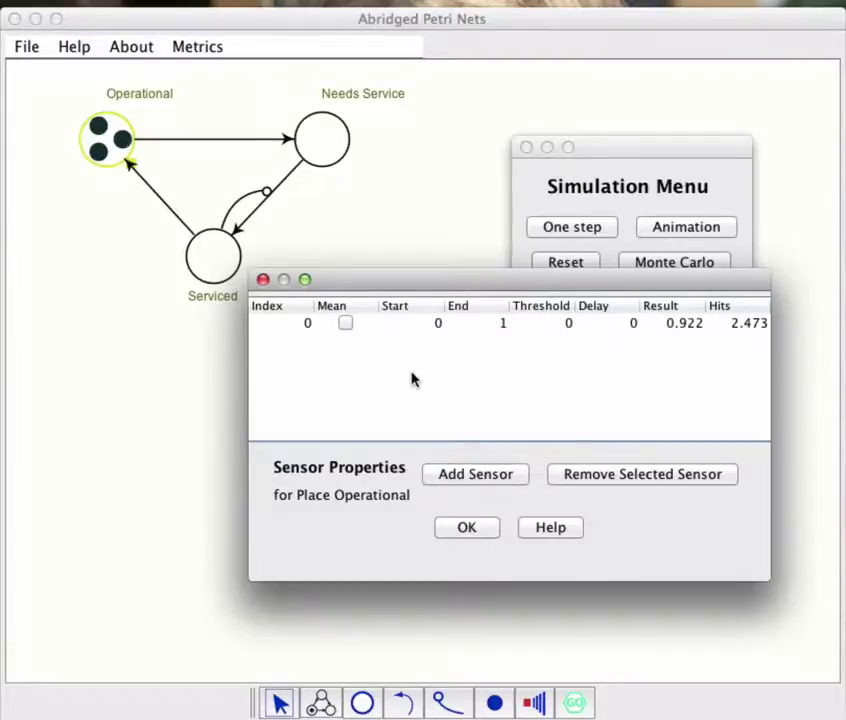
# Step: Add a second sensor to Operational and set sensor 1's threshold to 1
pyautogui.click(476, 475)
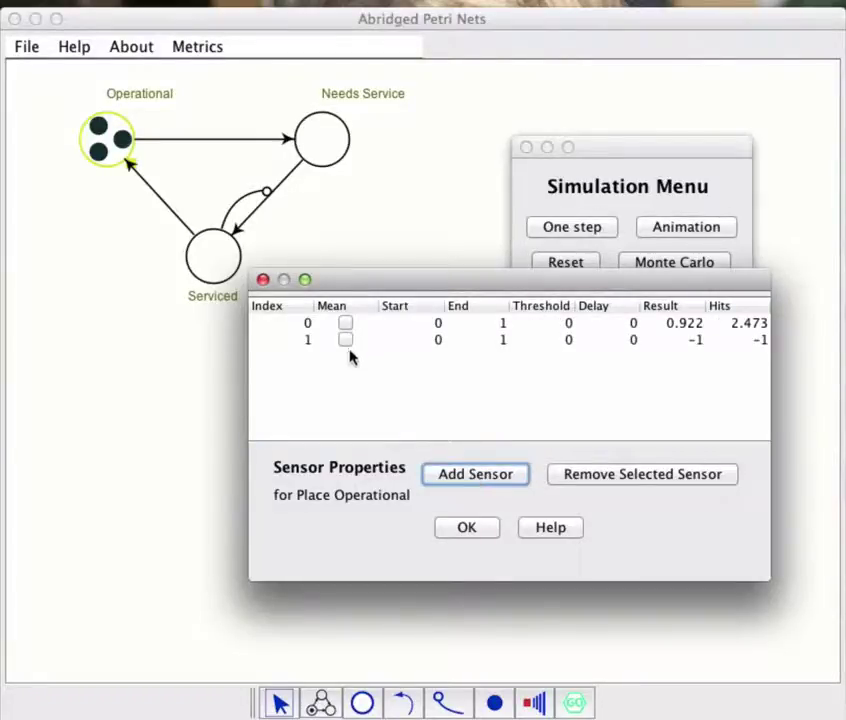
pyautogui.click(567, 341)
pyautogui.doubleClick(567, 341)
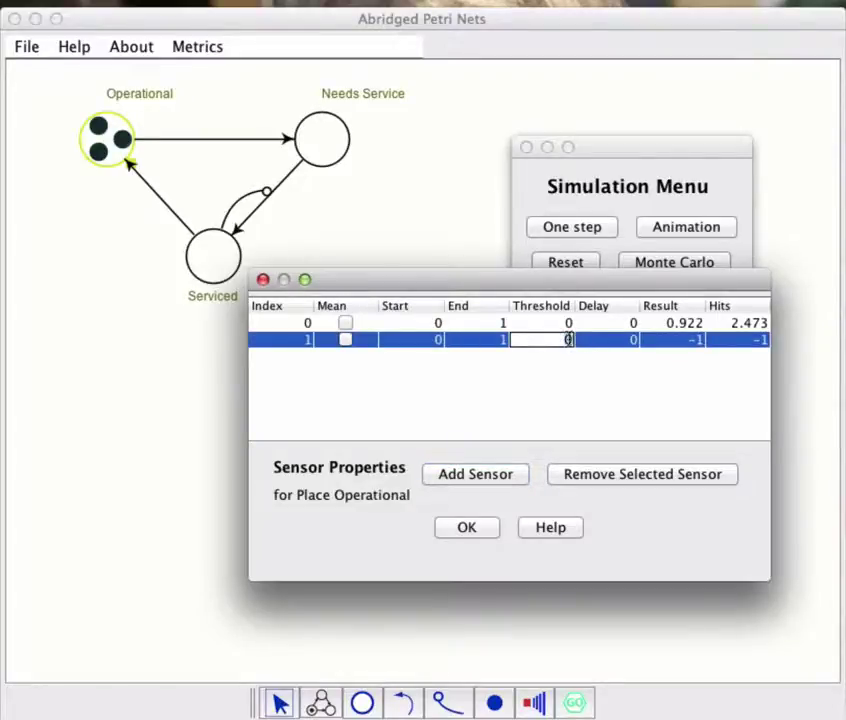
pyautogui.write('1')
# Step: Add a third sensor that reports the mean token count, with end time 50
pyautogui.click(483, 476)
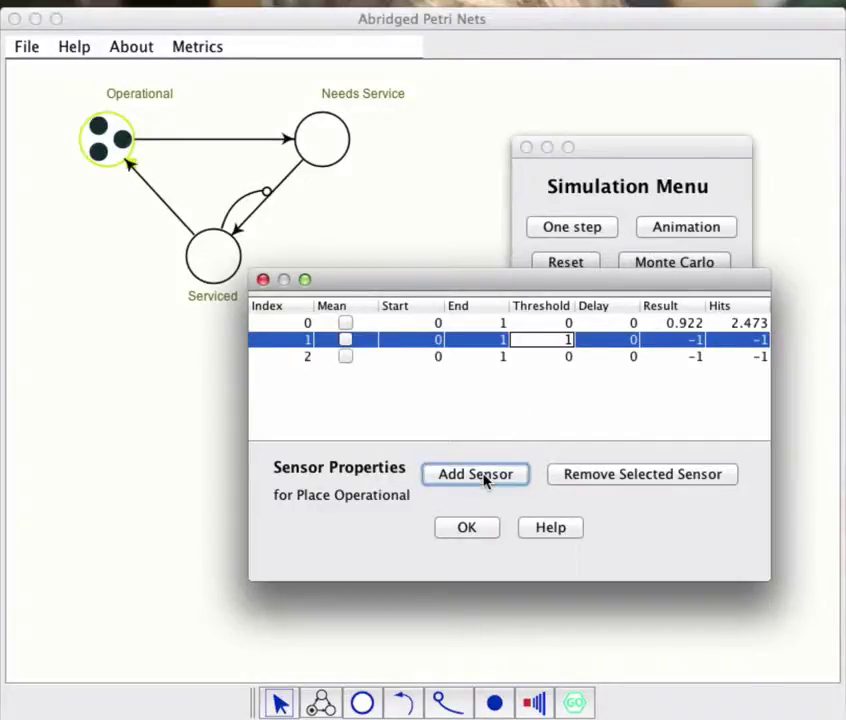
pyautogui.click(347, 357)
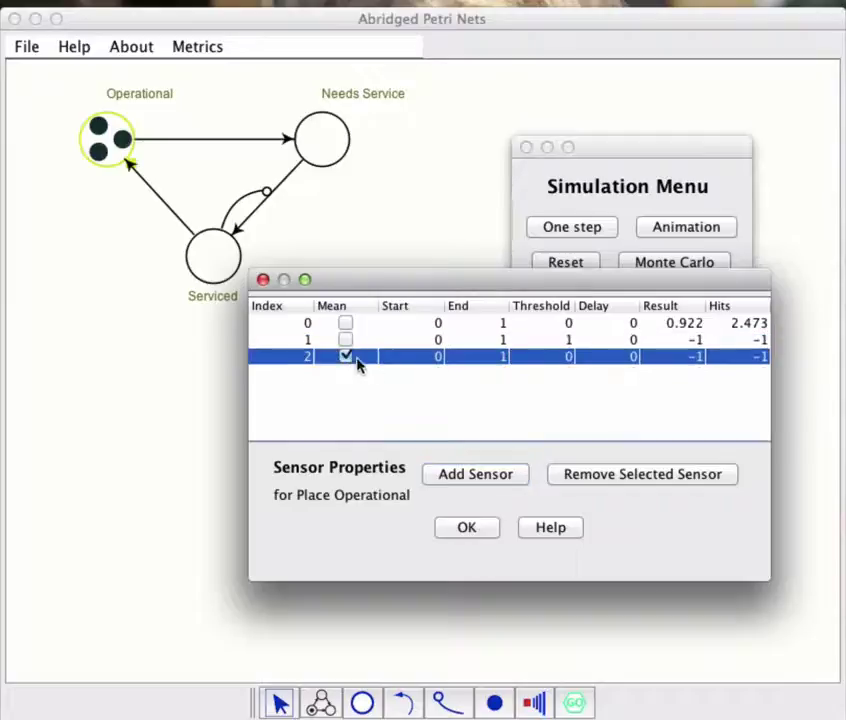
pyautogui.doubleClick(496, 357)
pyautogui.write('0')
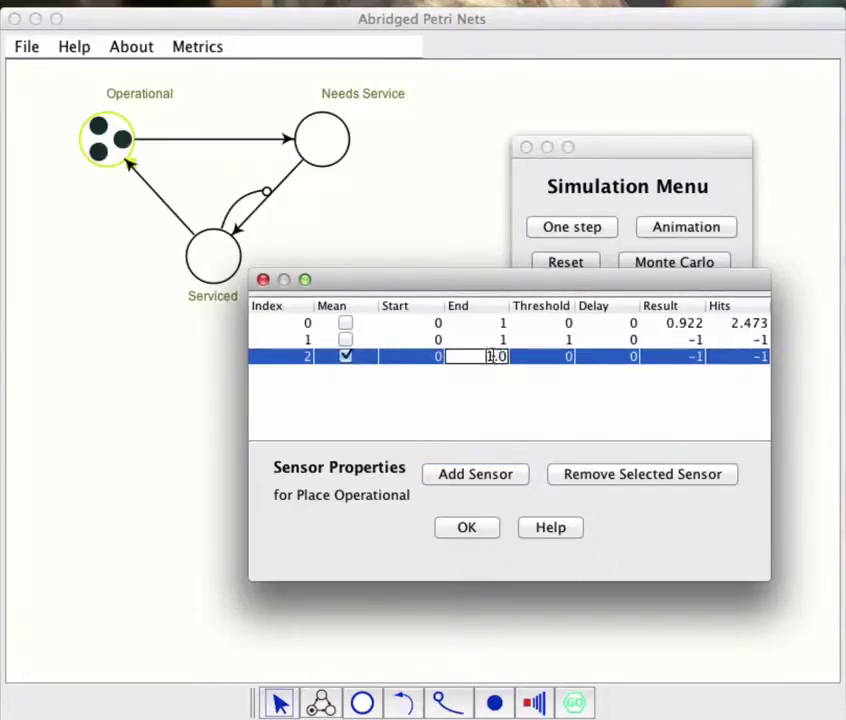
pyautogui.moveTo(490, 357); pyautogui.dragTo(507, 357)
pyautogui.write('50')
# Step: Close the sensor settings and rerun the Monte Carlo simulation
pyautogui.click(464, 527)
pyautogui.click(526, 147)
pyautogui.click(576, 704)
pyautogui.moveTo(548, 388); pyautogui.dragTo(610, 221)
pyautogui.click(639, 334)
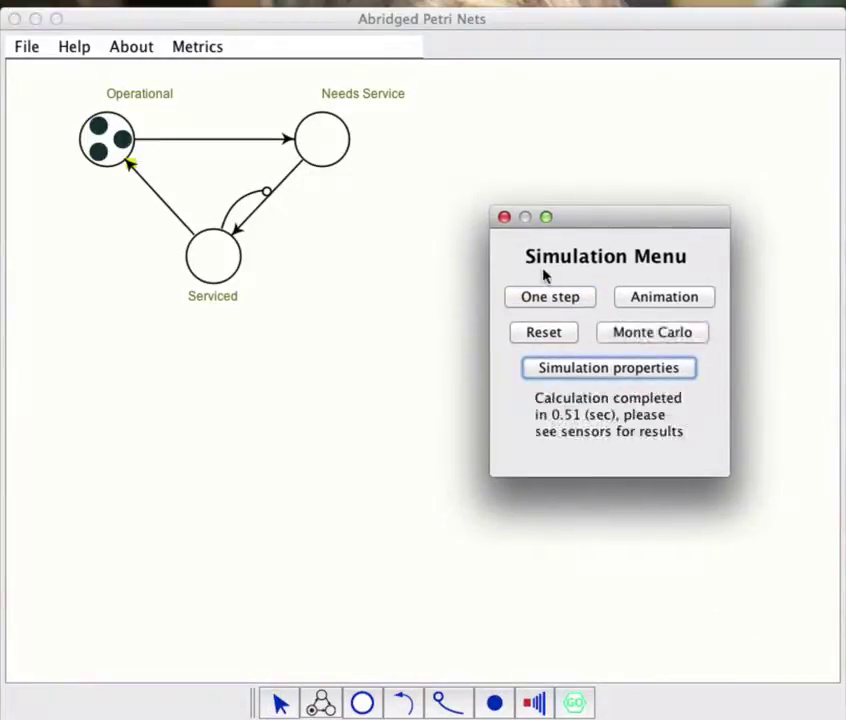
# Step: Reopen Operational's sensors, now showing 0.923, 0.579 and a mean of 2.856
pyautogui.click(504, 217)
pyautogui.click(281, 705)
pyautogui.click(112, 168)
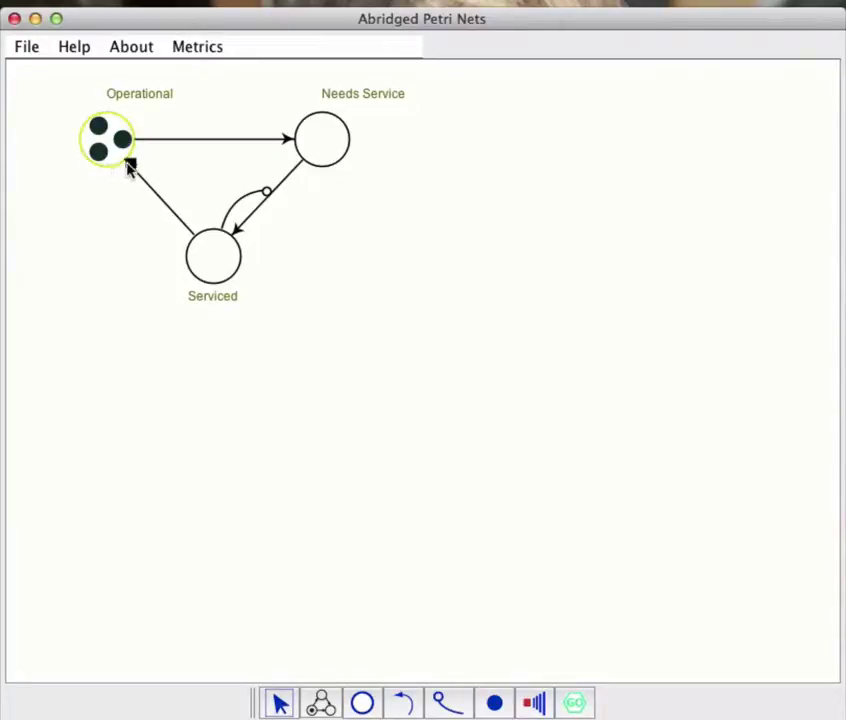
pyautogui.doubleClick(126, 166)
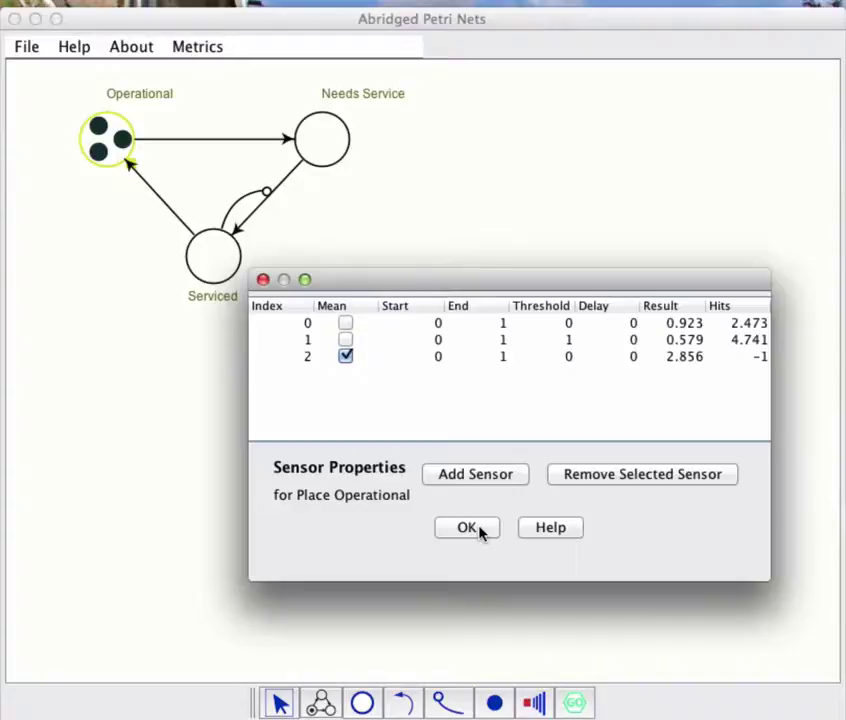
# Step: Change the mean sensor's end time to 50 and close the sensor settings
pyautogui.click(490, 360)
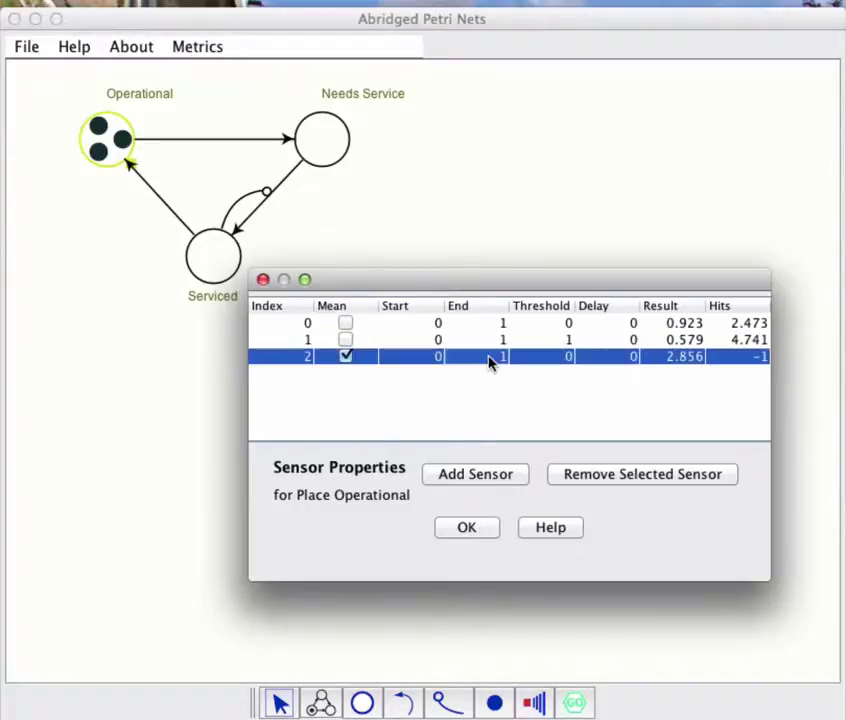
pyautogui.doubleClick(490, 360)
pyautogui.moveTo(489, 356); pyautogui.dragTo(513, 360)
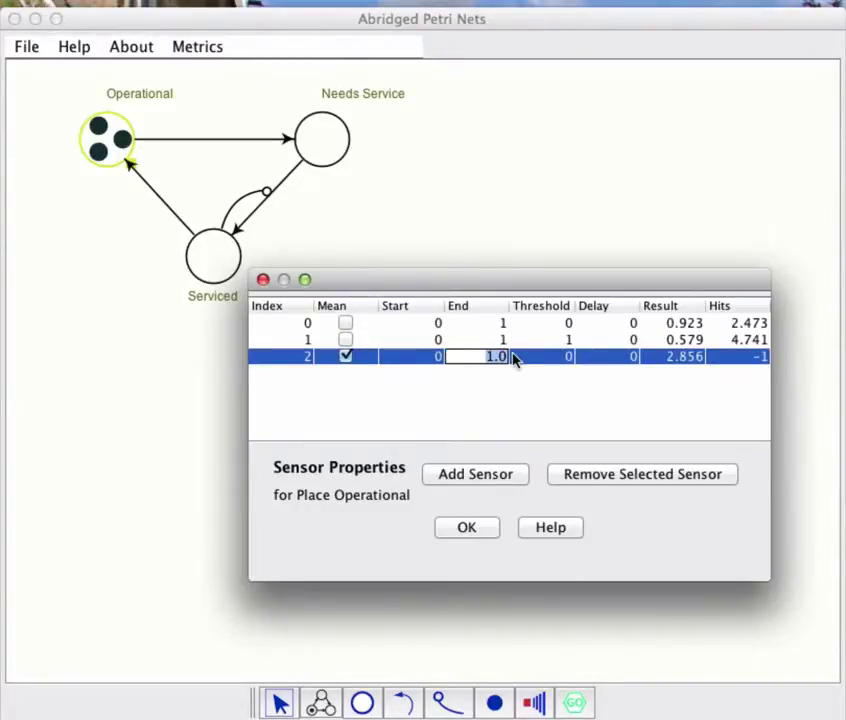
pyautogui.write('50')
pyautogui.click(484, 397)
pyautogui.click(475, 540)
# Step: Rerun Monte Carlo and reopen Operational's sensors: 0.923, 0.58 and a mean of 1.765
pyautogui.click(574, 700)
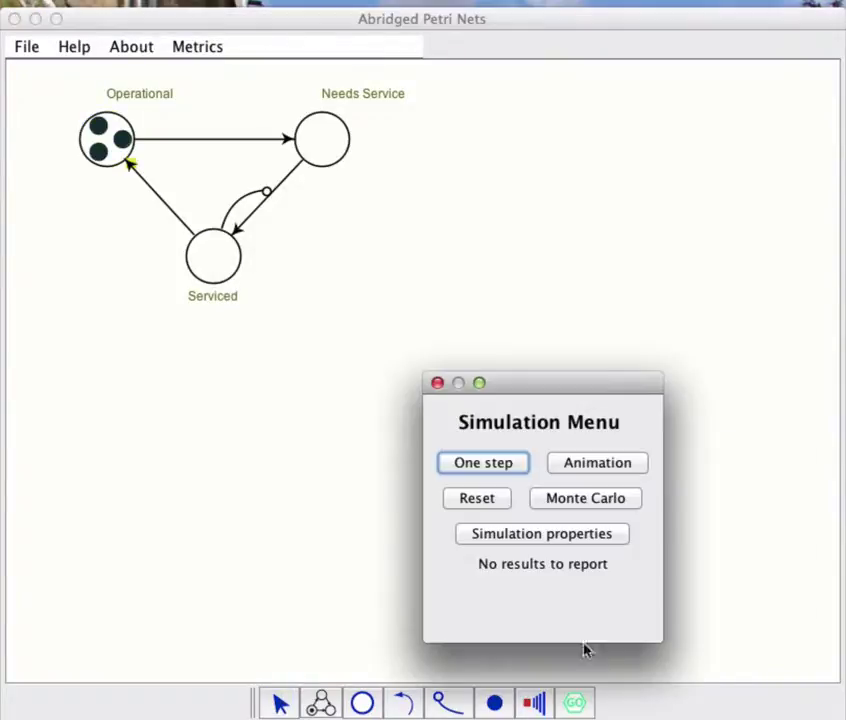
pyautogui.click(562, 505)
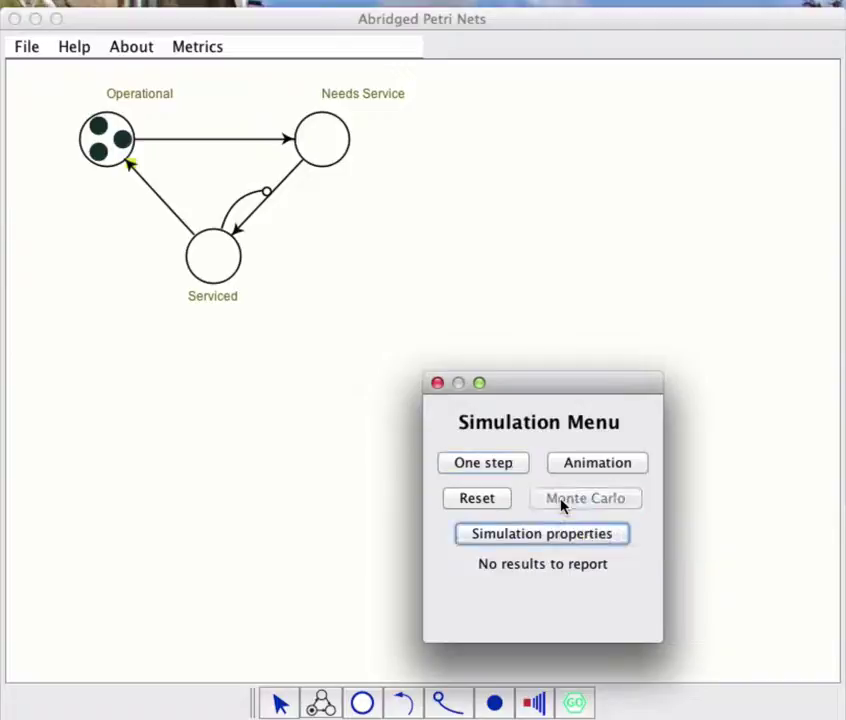
pyautogui.click(437, 384)
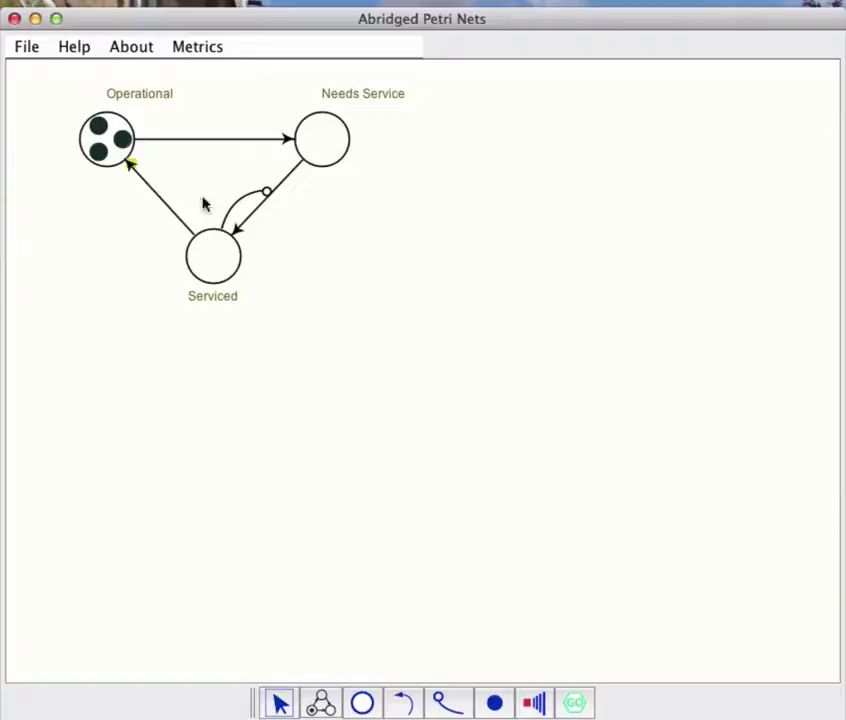
pyautogui.click(88, 133)
pyautogui.doubleClick(128, 165)
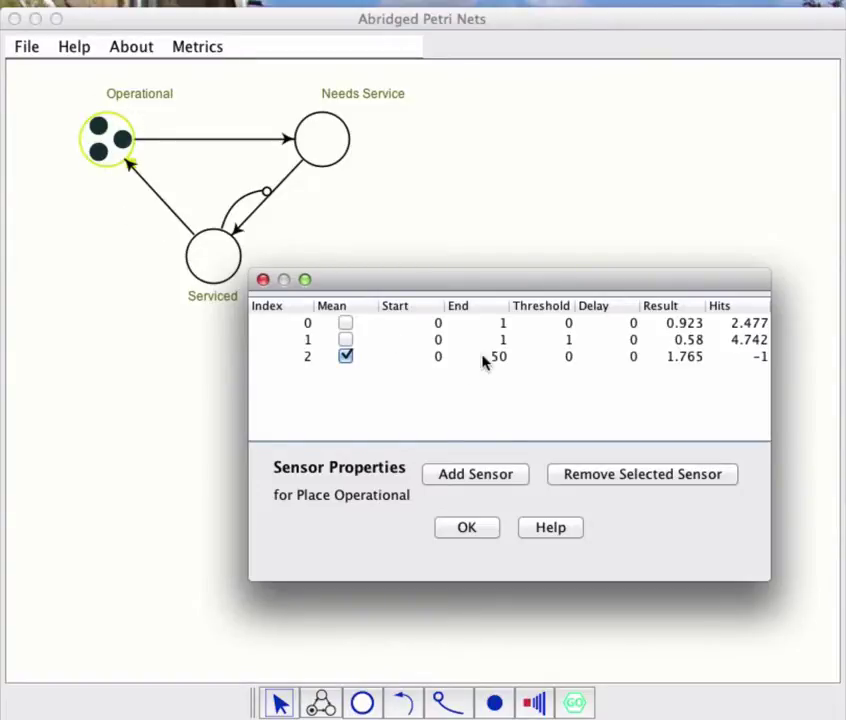
# Step: Set the inhibitor arc near Serviced to multiplicity 2, then show the simulation menu
pyautogui.click(487, 529)
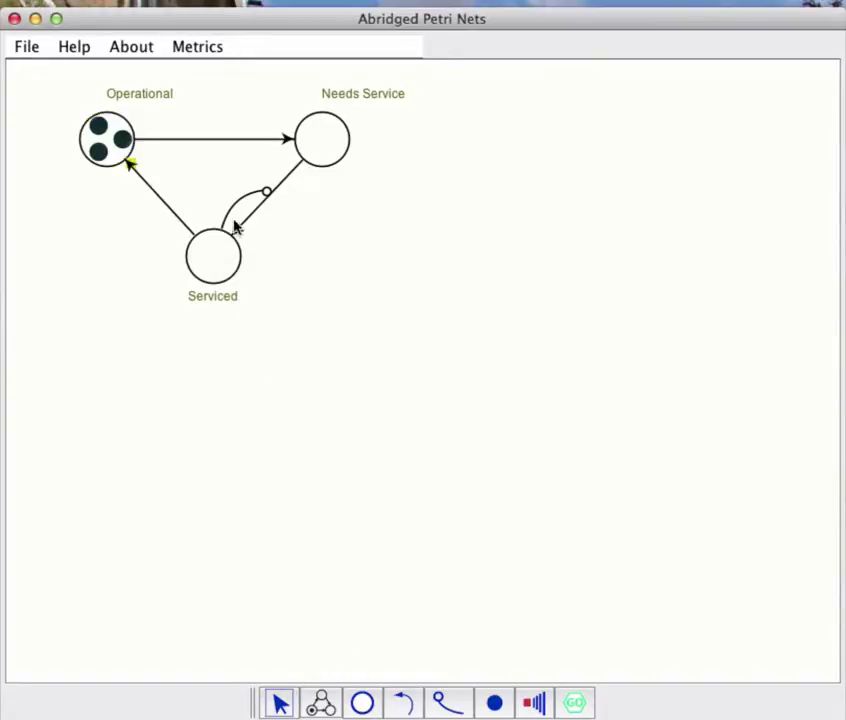
pyautogui.click(238, 207)
pyautogui.doubleClick(238, 207)
pyautogui.moveTo(538, 388); pyautogui.dragTo(582, 258)
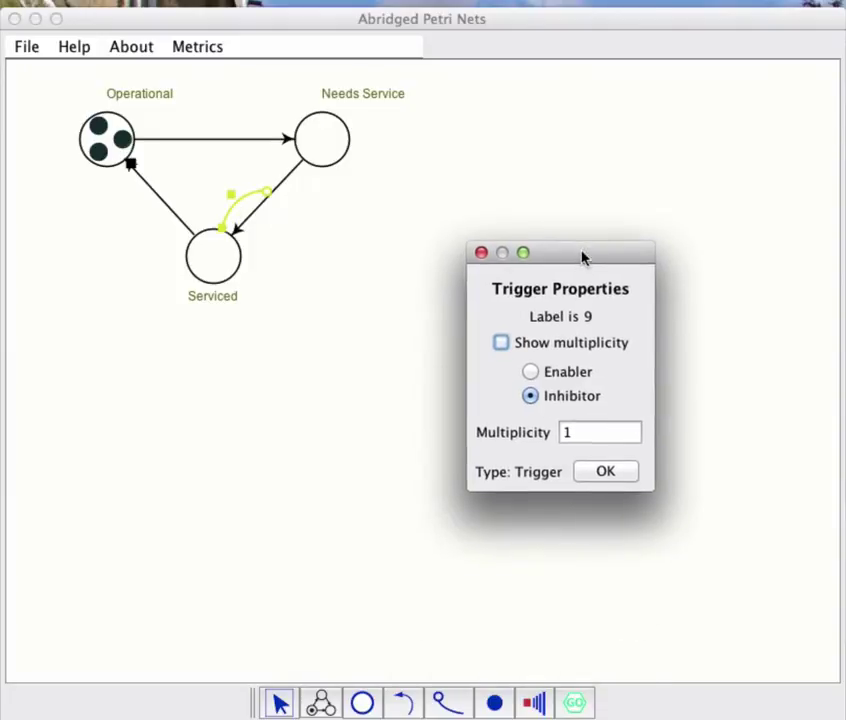
pyautogui.doubleClick(580, 431)
pyautogui.write('2')
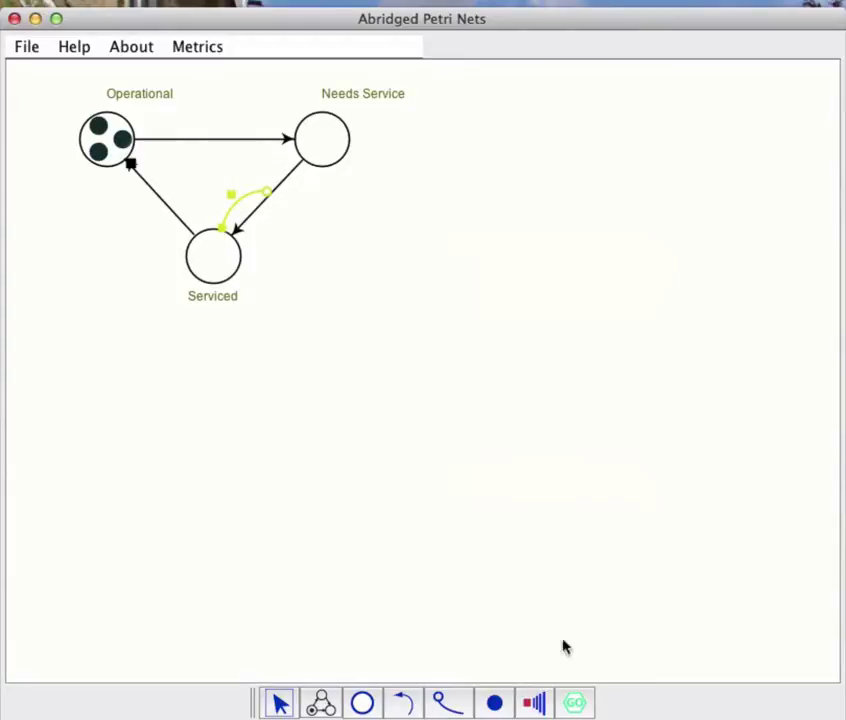
pyautogui.click(578, 704)
# Step: Run Monte Carlo and read Operational's sensors: 0.961, 0.73 and a mean of 2.012
pyautogui.click(566, 503)
pyautogui.click(437, 384)
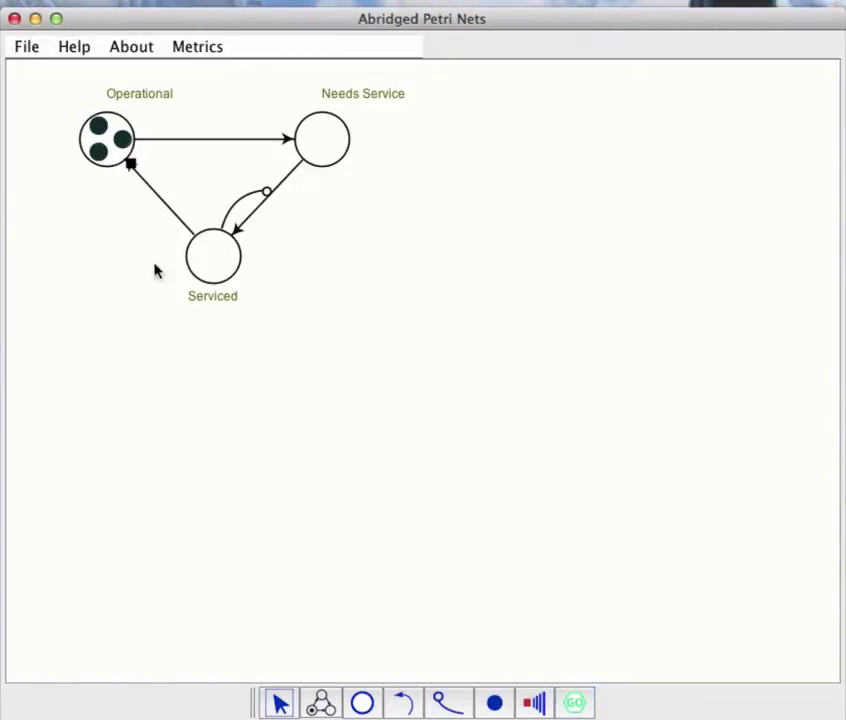
pyautogui.doubleClick(130, 163)
pyautogui.moveTo(460, 281); pyautogui.dragTo(458, 234)
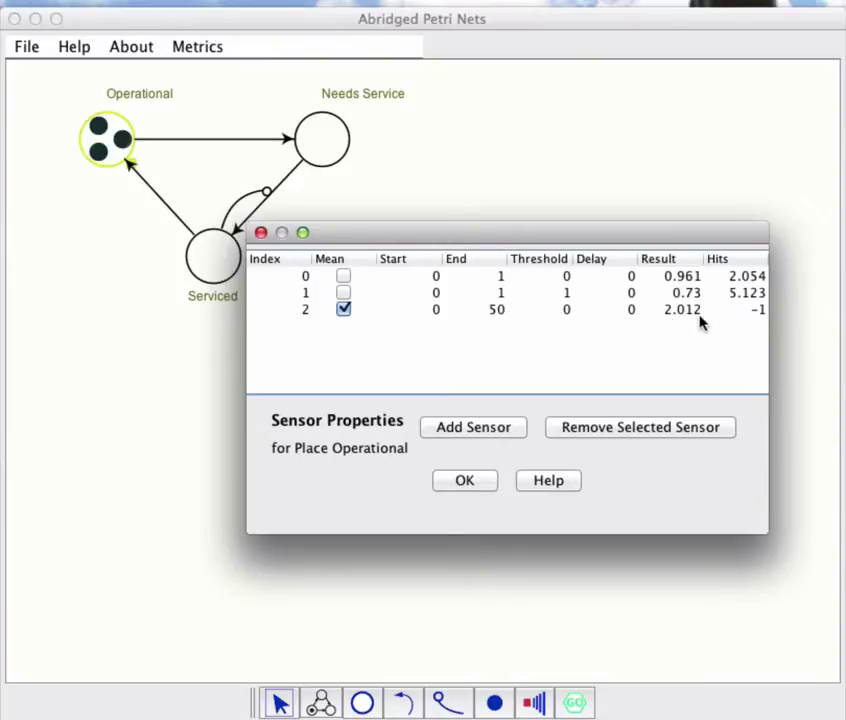
pyautogui.click(477, 486)
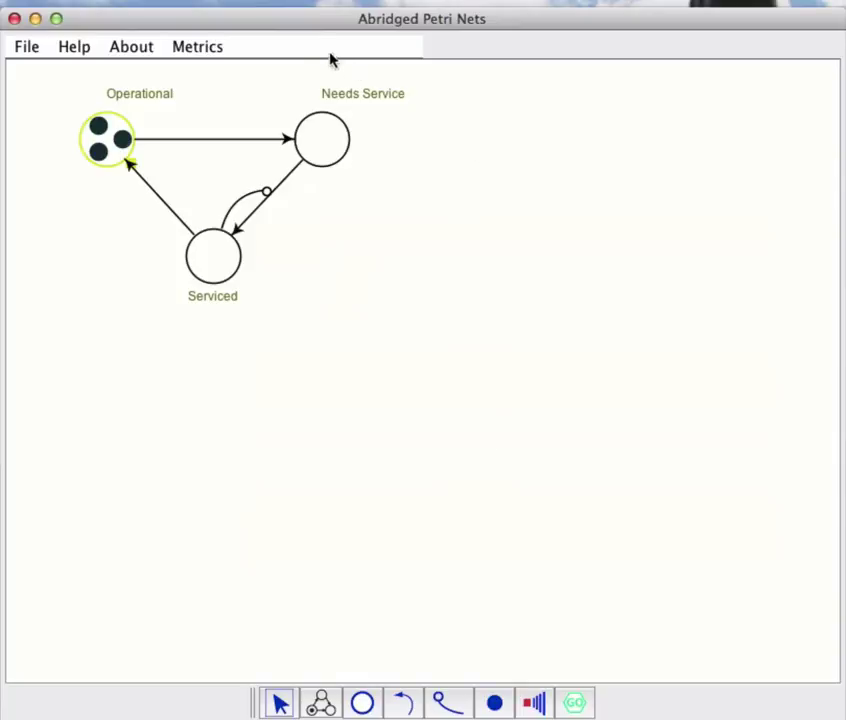
pyautogui.moveTo(268, 26); pyautogui.dragTo(266, 20)
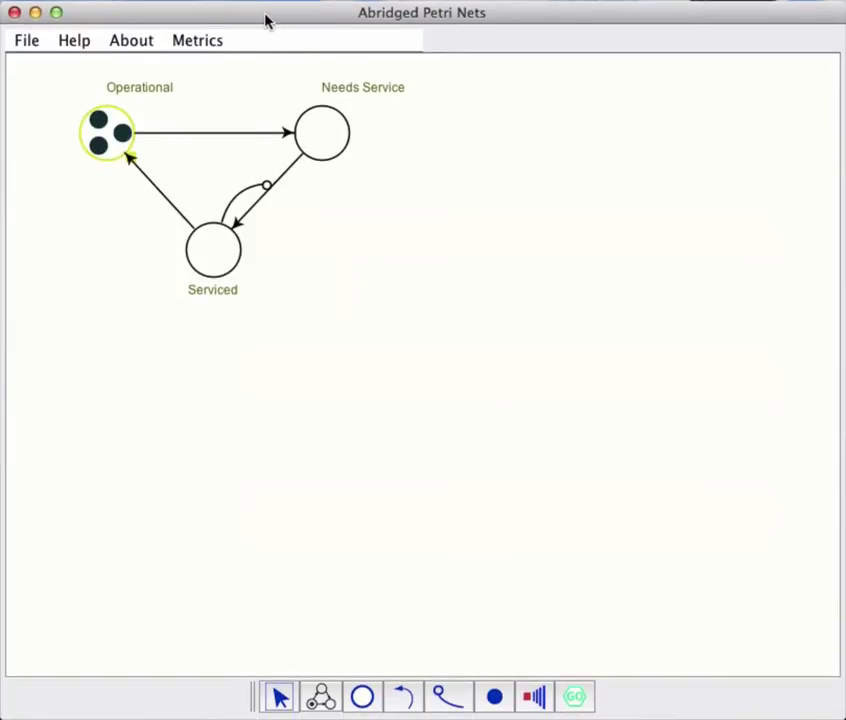